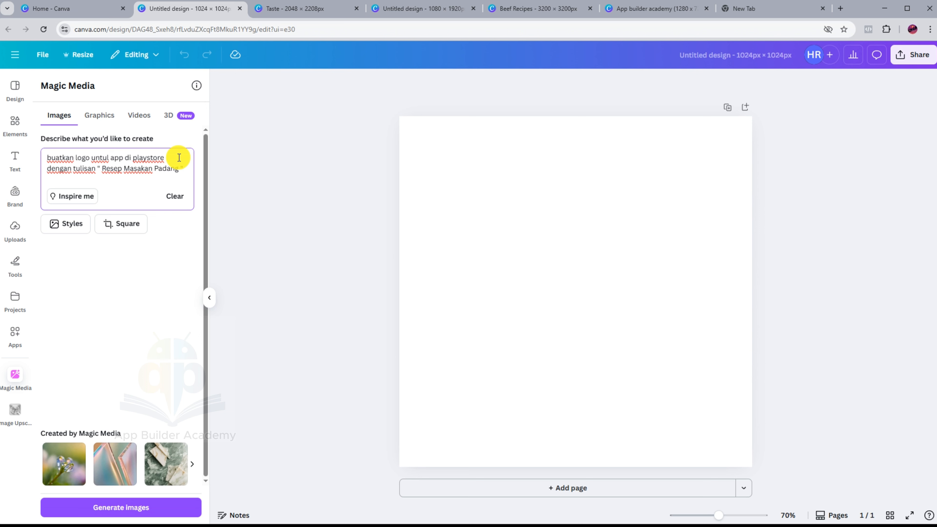
# Generate Padang logo images and place the first result, enlarged to fill and centred on the page.
pyautogui.click(119, 508)
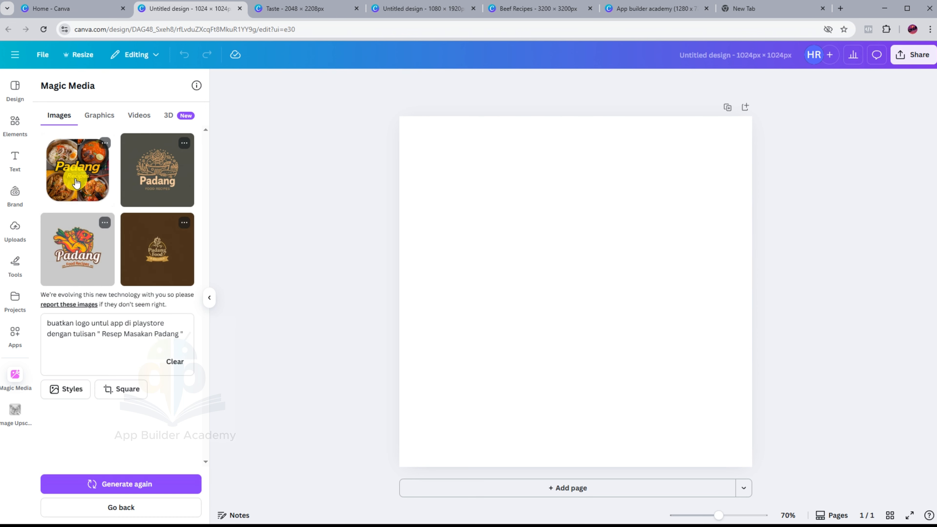
pyautogui.click(77, 182)
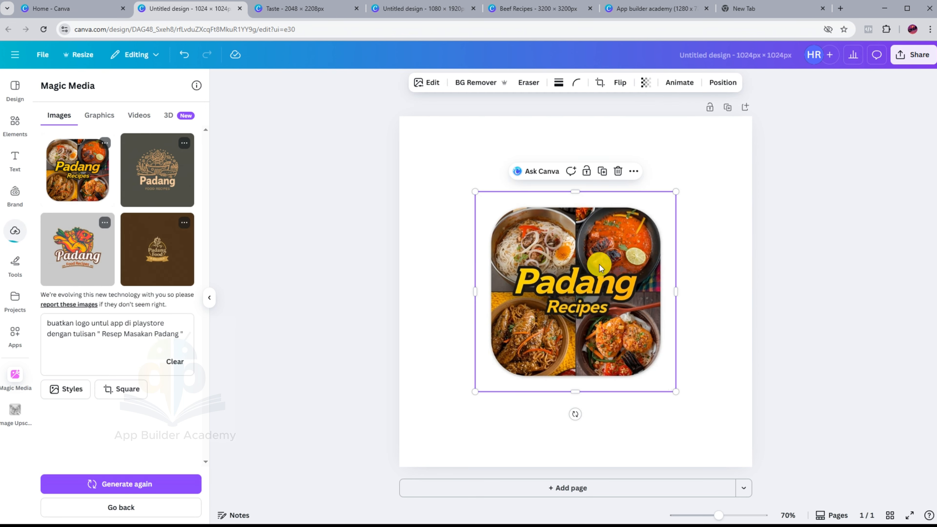
pyautogui.moveTo(475, 191); pyautogui.dragTo(389, 82)
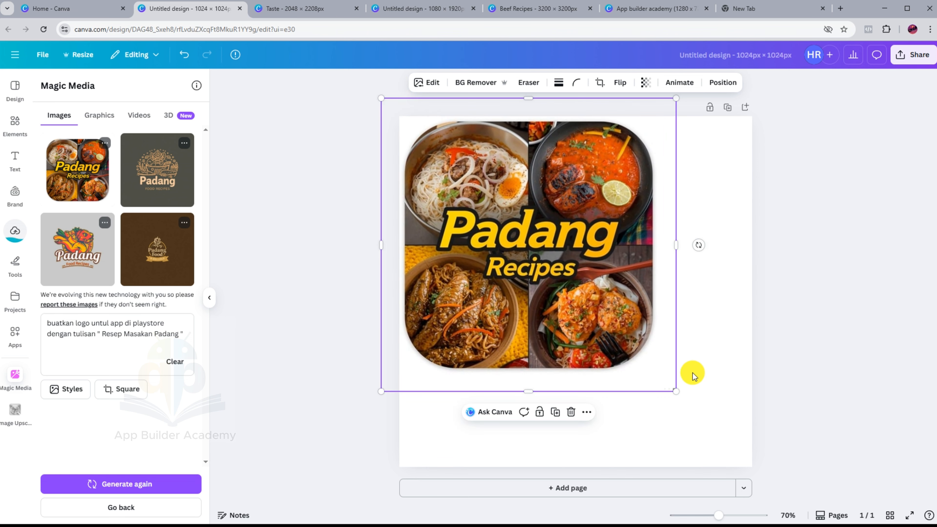
pyautogui.moveTo(678, 393); pyautogui.dragTo(753, 486)
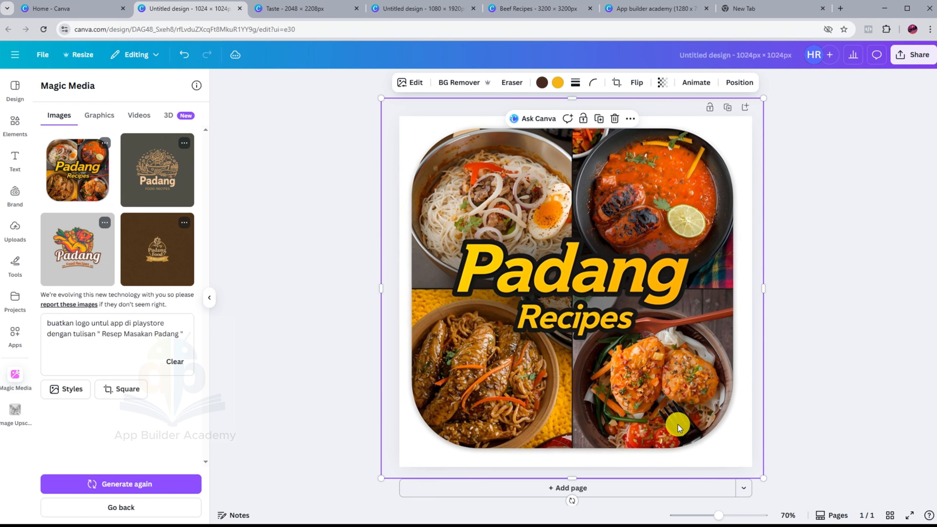
pyautogui.moveTo(678, 420); pyautogui.dragTo(679, 412)
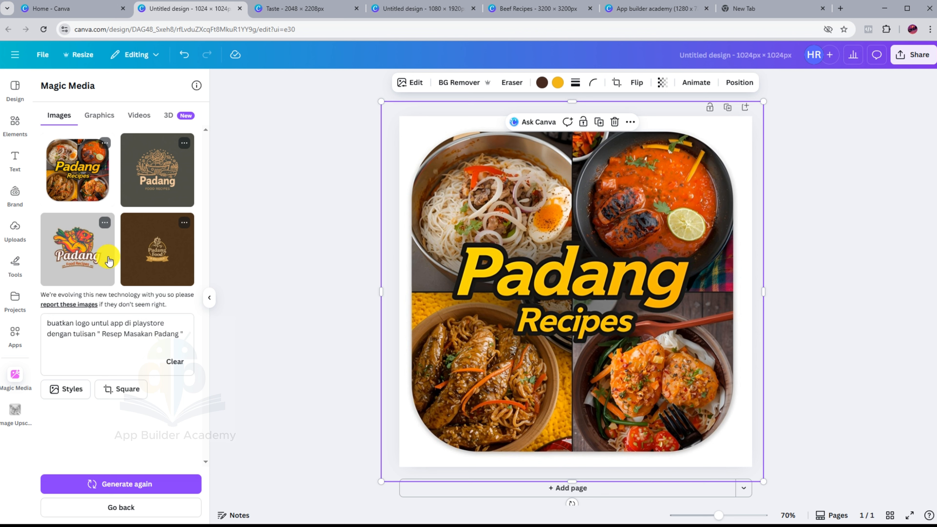
# Add the dark Padang Food Recipes logo and delete it, twice over.
pyautogui.click(168, 190)
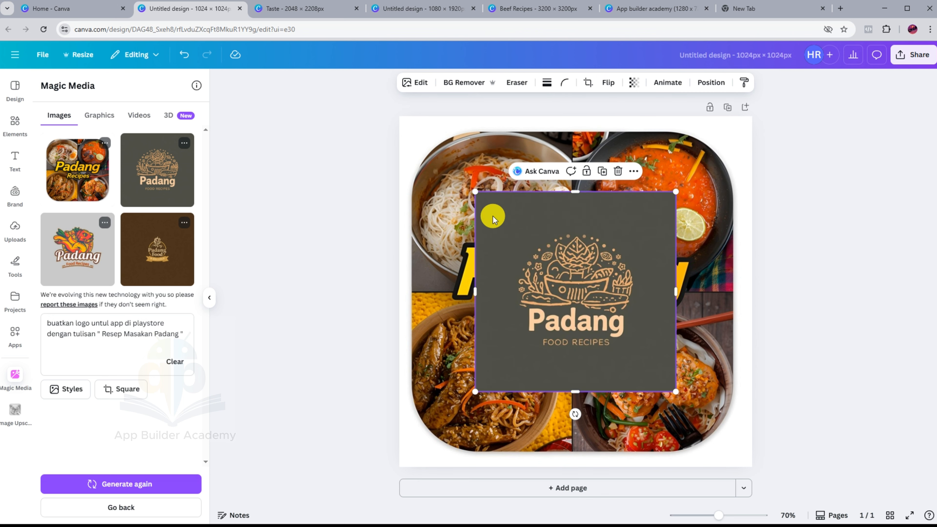
pyautogui.click(618, 171)
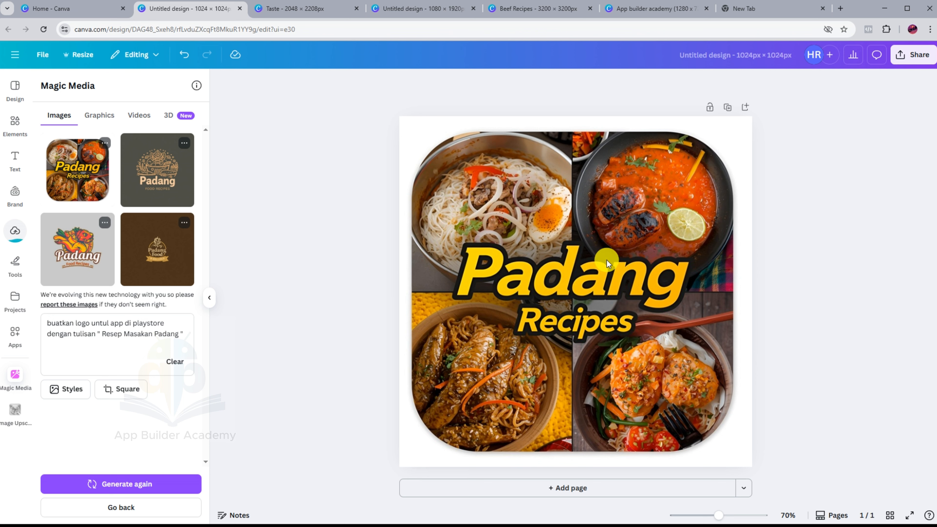
pyautogui.click(186, 183)
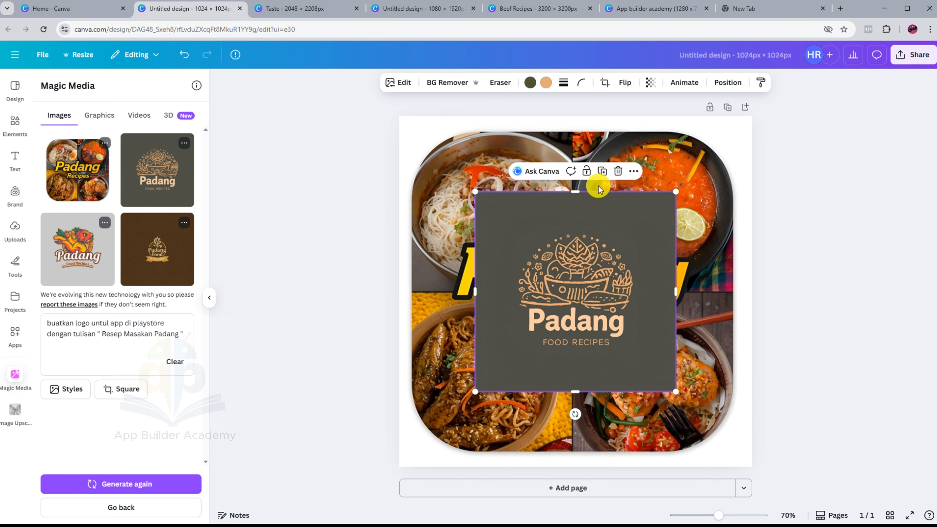
pyautogui.click(617, 172)
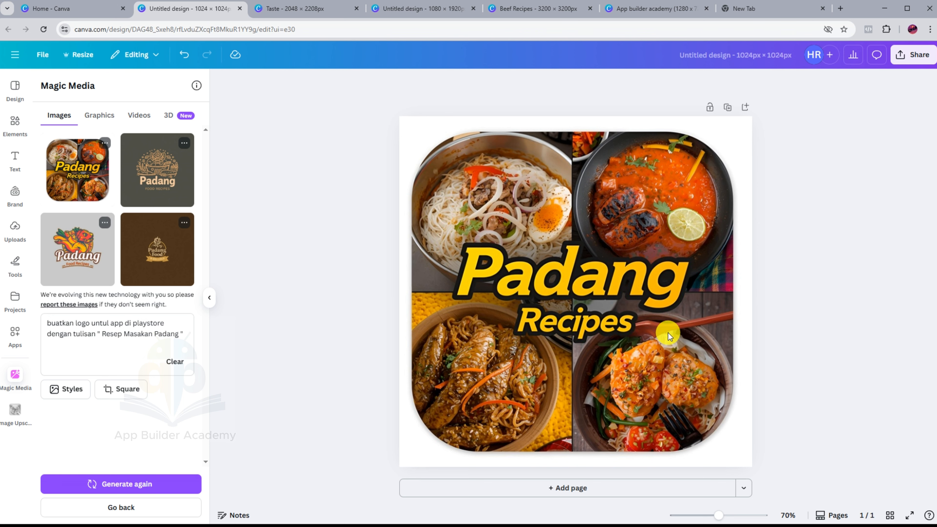
# Nudge the Padang Recipes image so it sits centred on the page.
pyautogui.click(682, 393)
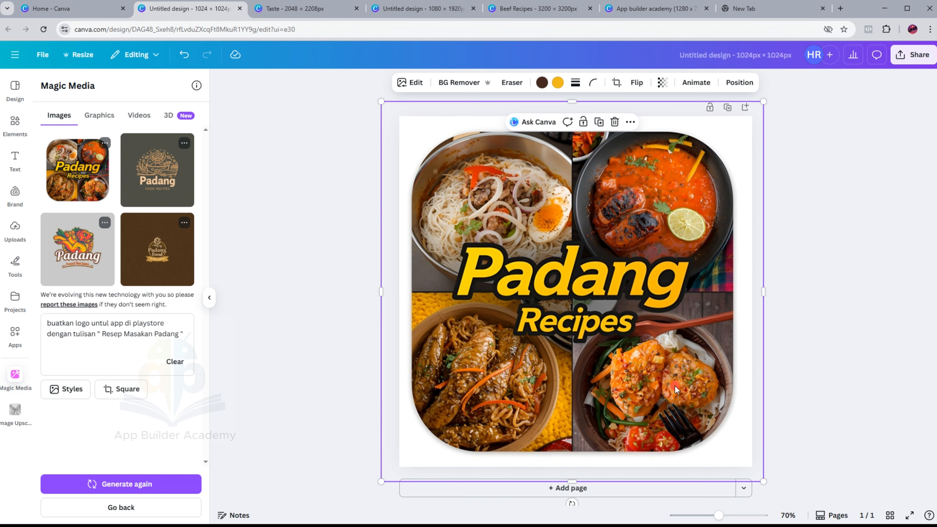
pyautogui.moveTo(674, 387); pyautogui.dragTo(678, 389)
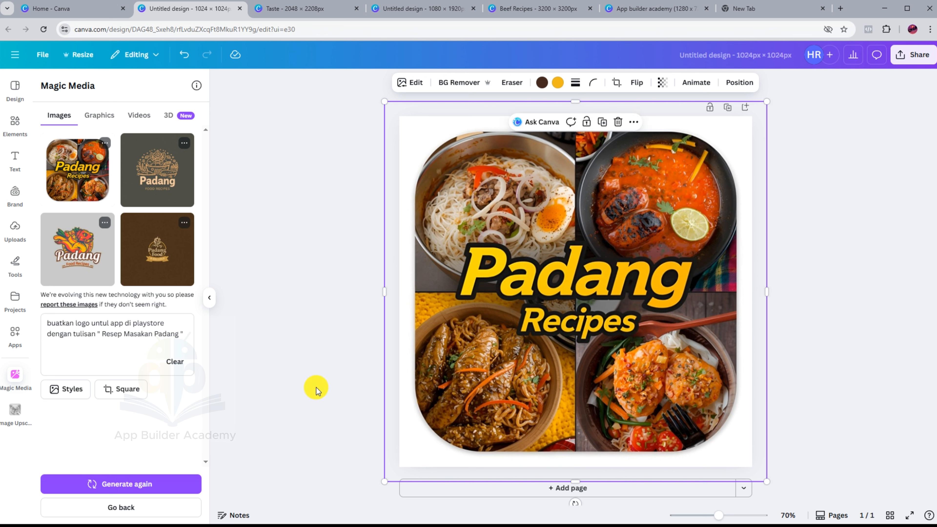
pyautogui.click(815, 246)
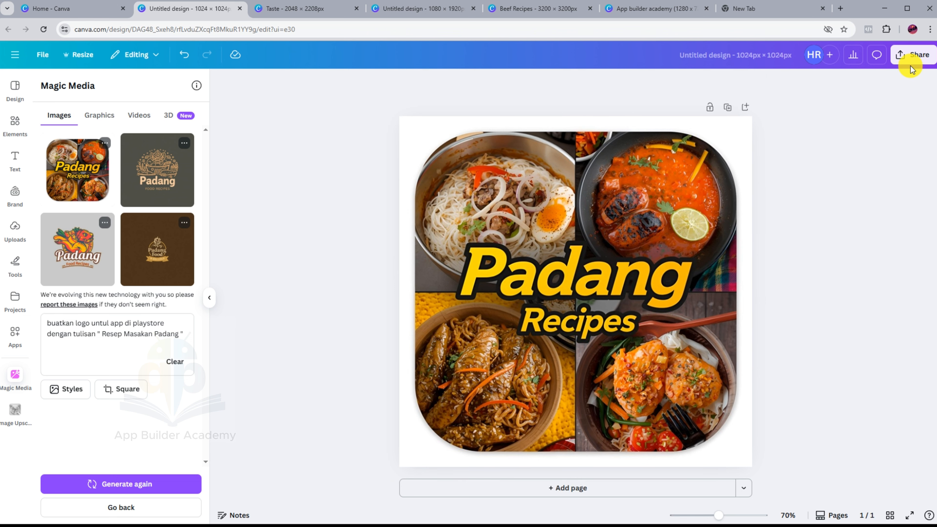
# Download the design as a JPG instead of PNG.
pyautogui.click(912, 55)
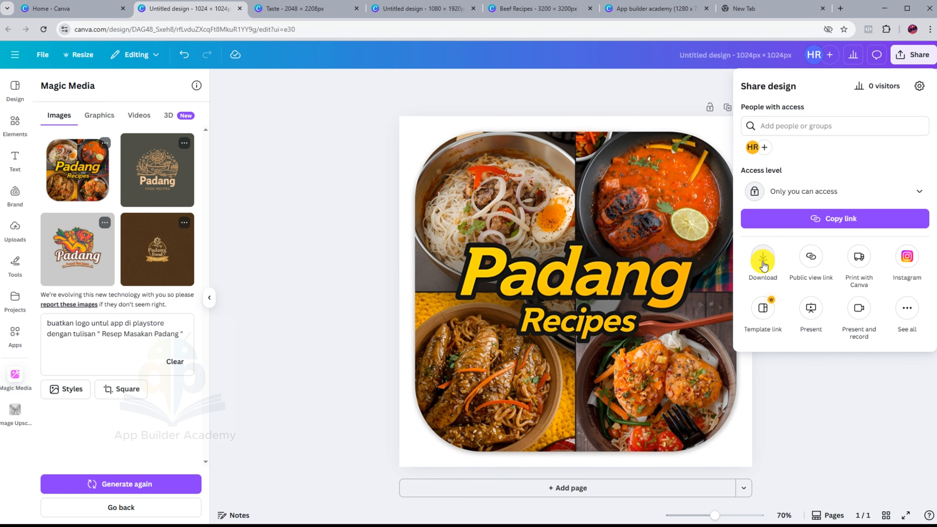
pyautogui.click(762, 256)
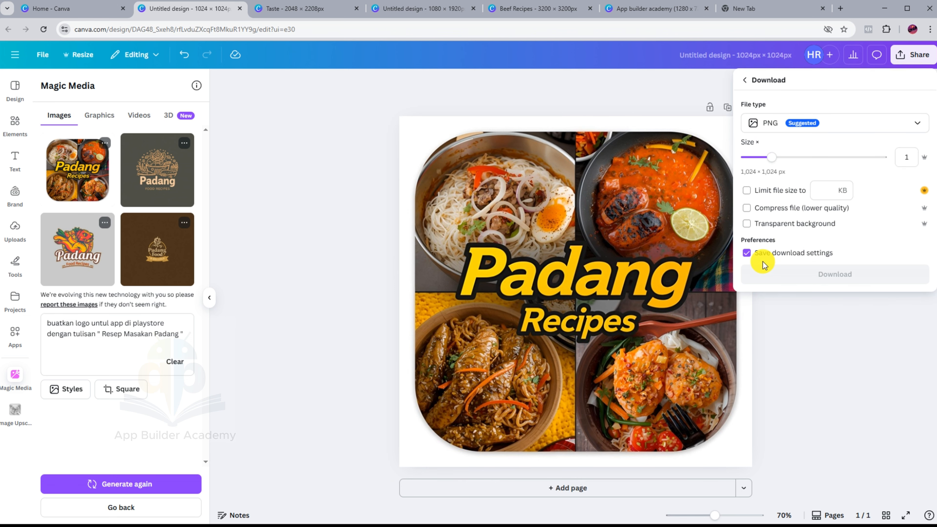
pyautogui.click(883, 125)
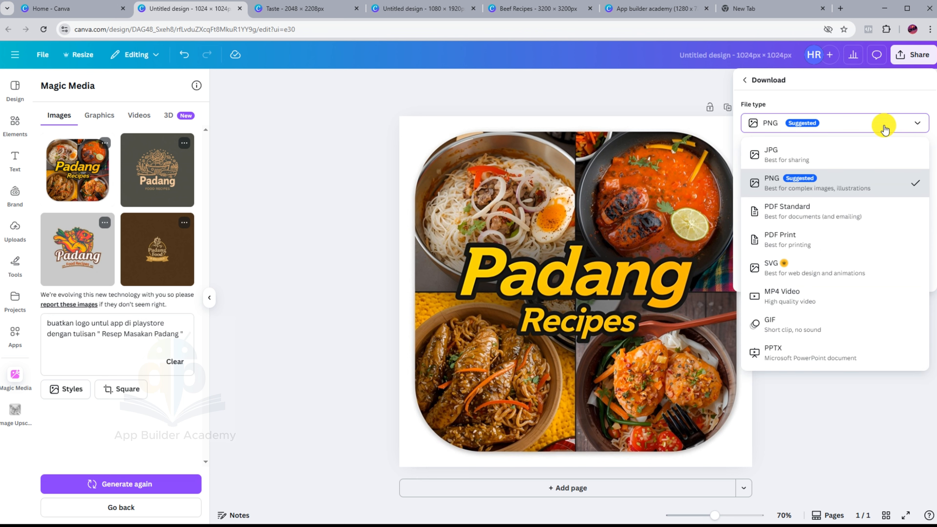
pyautogui.click(812, 152)
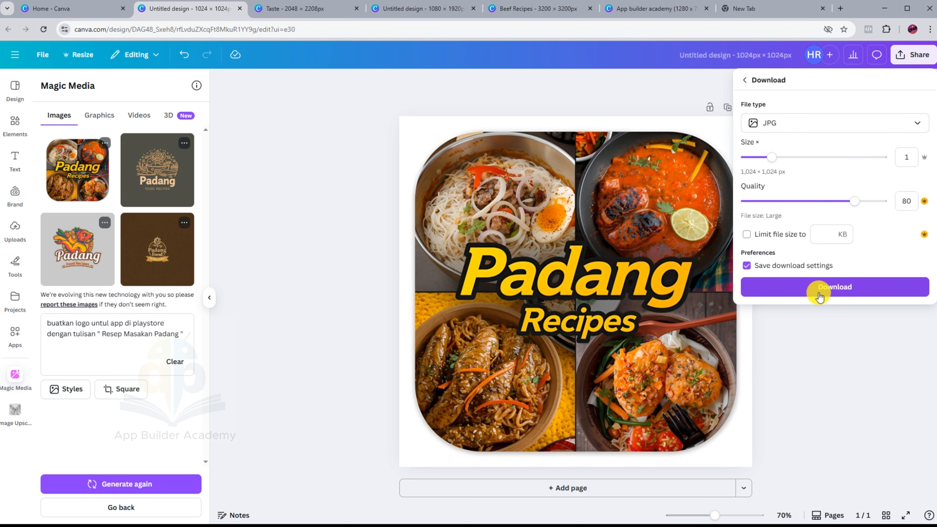
pyautogui.click(820, 290)
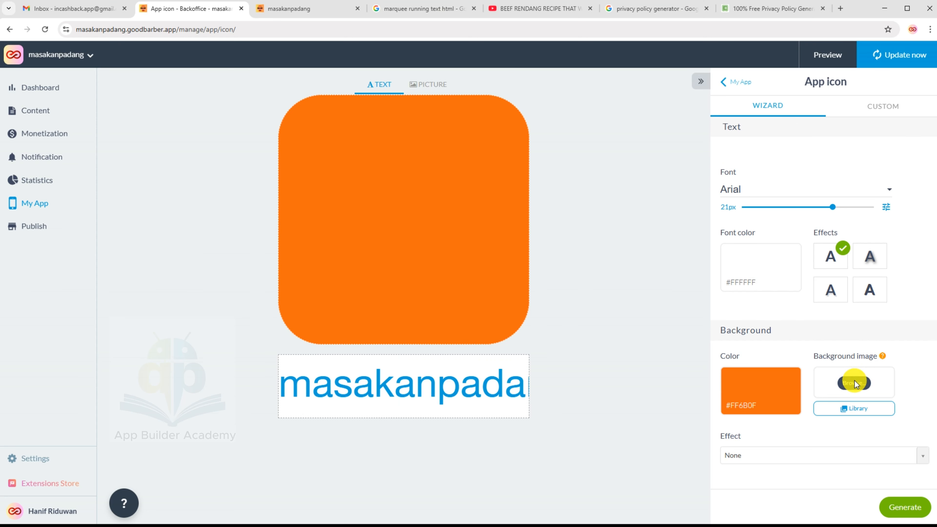
# Upload Untitled design (36).jpg from USB Drive (E:)\Download as the icon background image.
pyautogui.moveTo(883, 357)
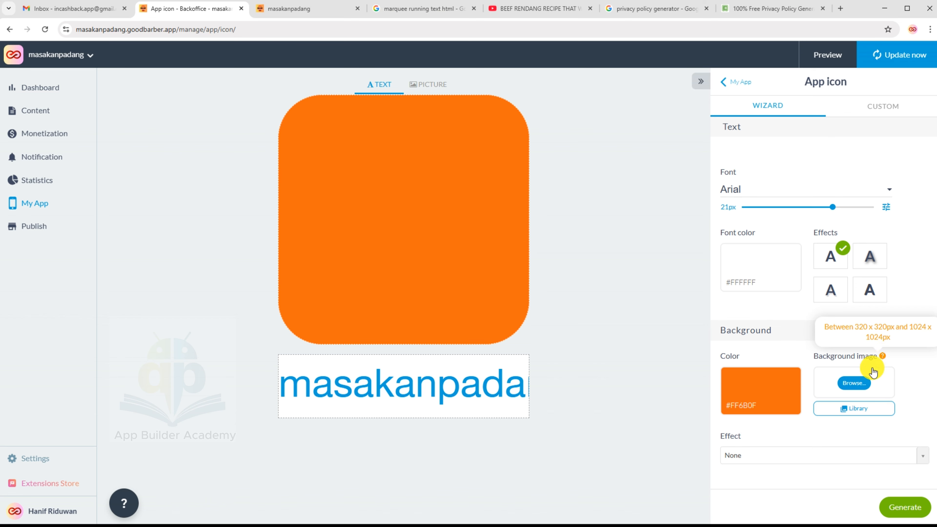
pyautogui.click(859, 382)
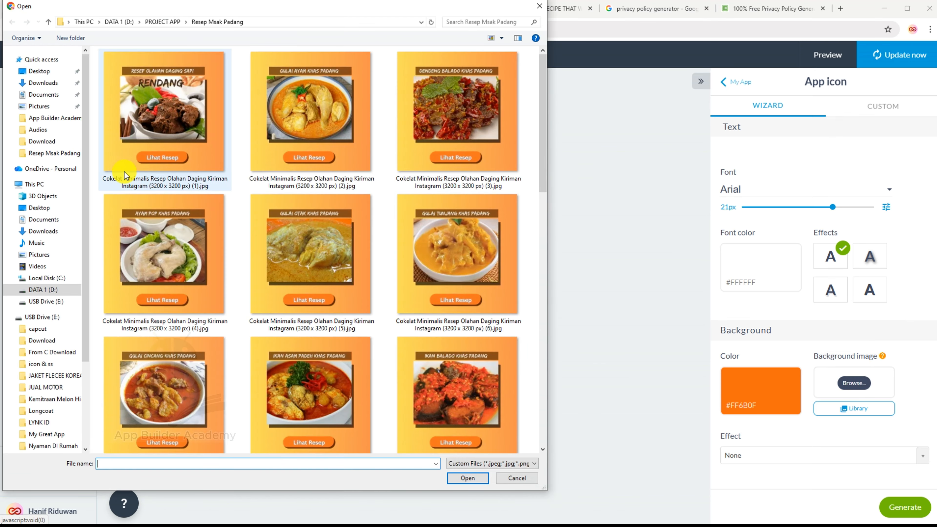
pyautogui.click(44, 340)
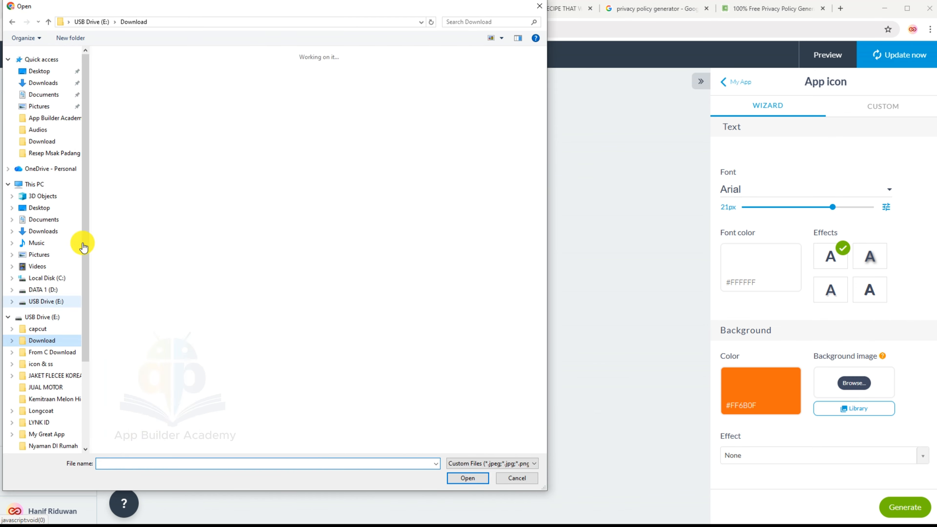
pyautogui.click(137, 120)
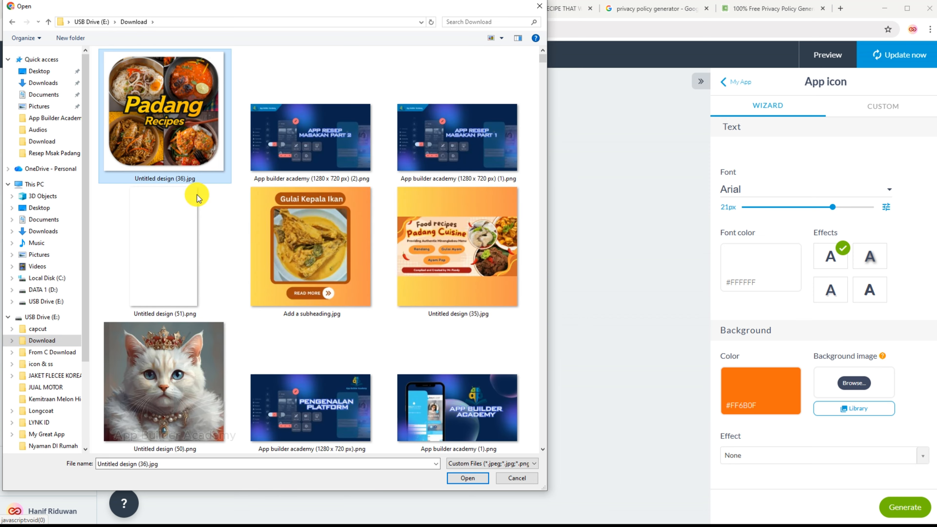
pyautogui.click(465, 478)
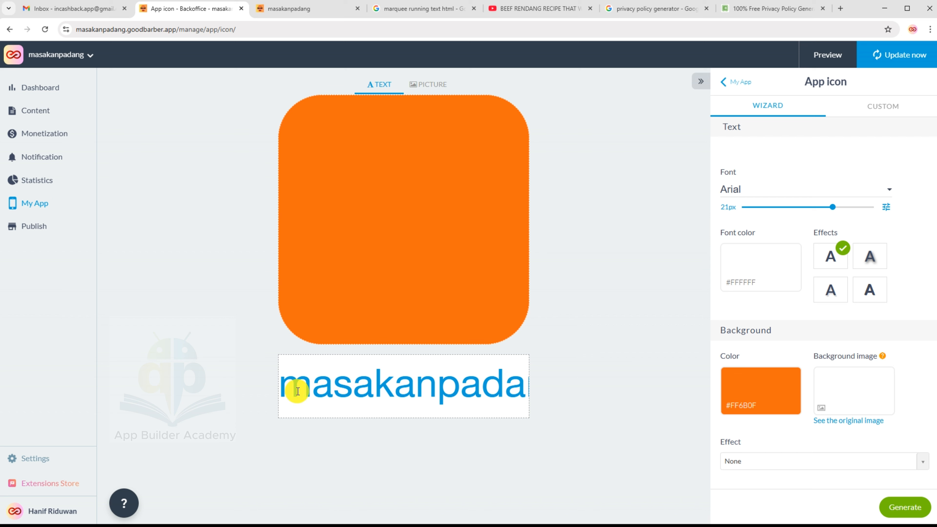
# Rename the icon label to 'Resep Masakan' and generate the app icon.
pyautogui.click(286, 386)
pyautogui.moveTo(286, 386); pyautogui.dragTo(537, 388)
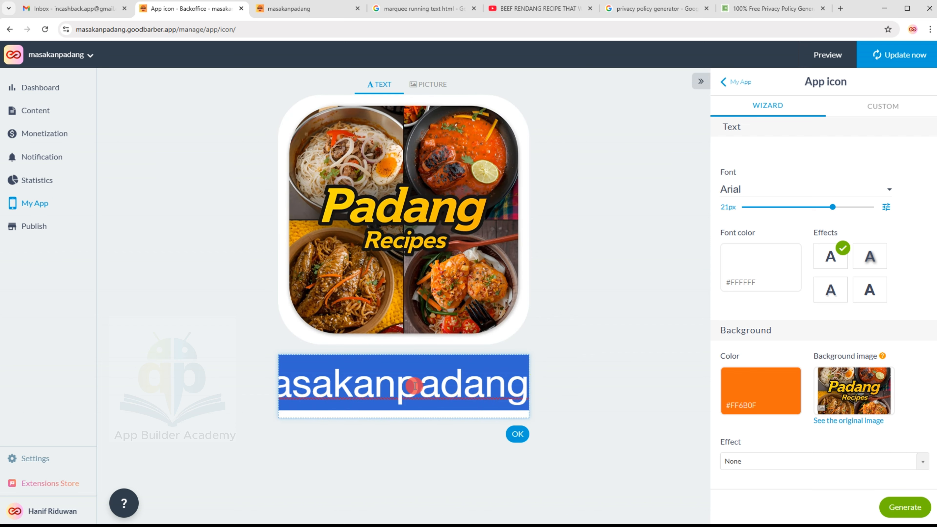
pyautogui.click(398, 385)
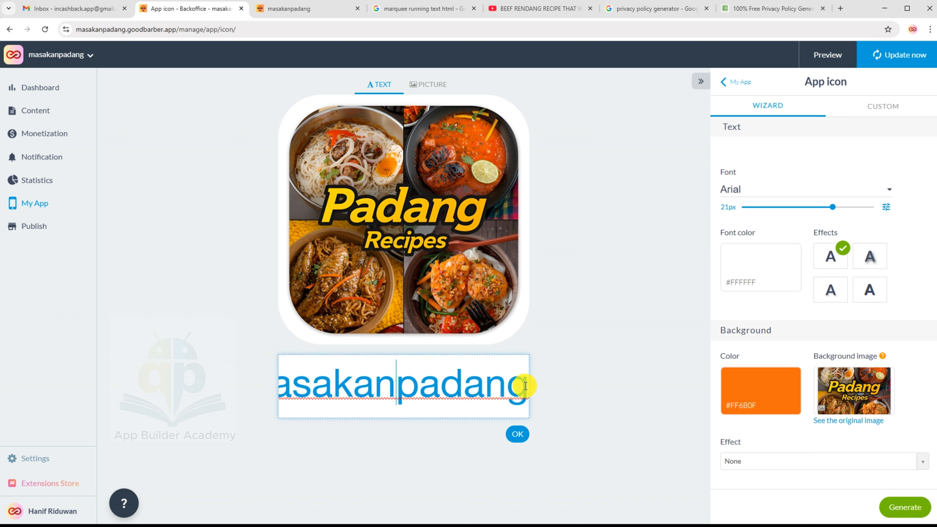
pyautogui.moveTo(526, 385); pyautogui.dragTo(241, 390)
pyautogui.write('Re')
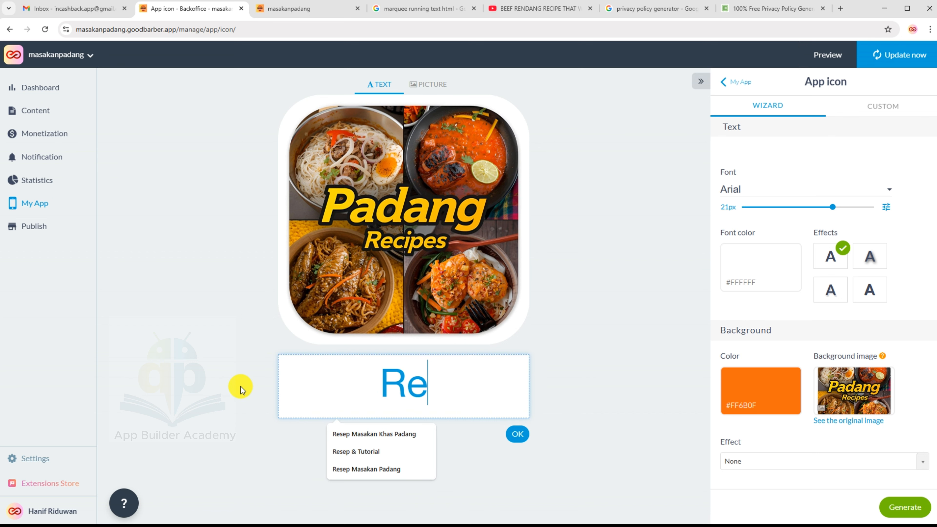
pyautogui.write('sep Masa')
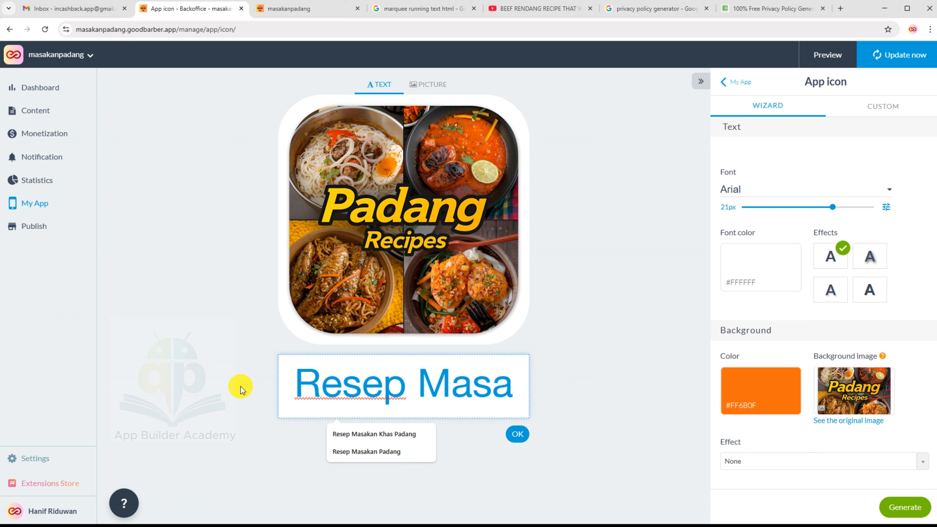
pyautogui.write('kan')
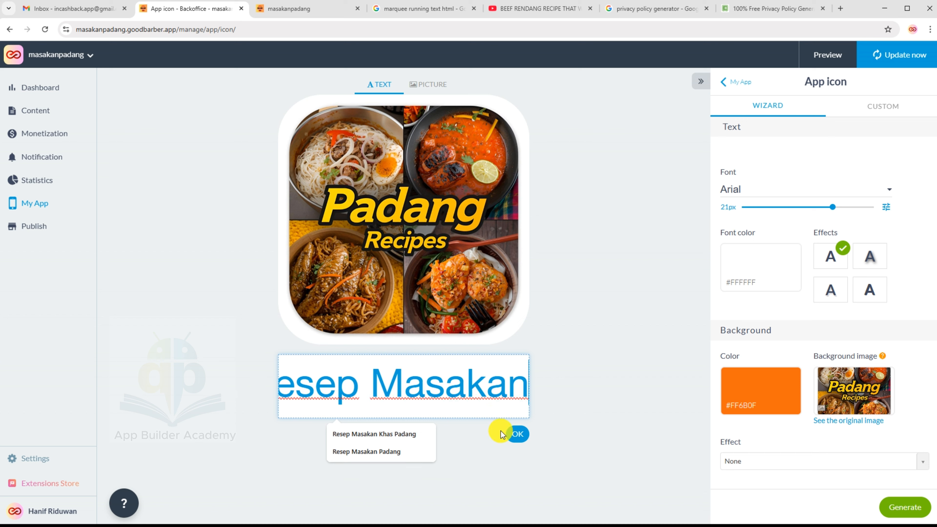
pyautogui.click(512, 433)
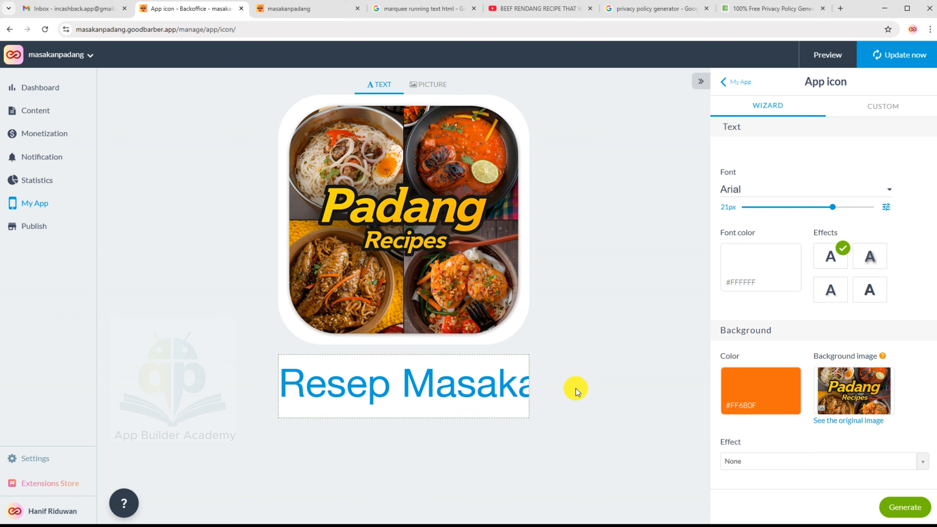
pyautogui.scroll(-1, 857, 382)
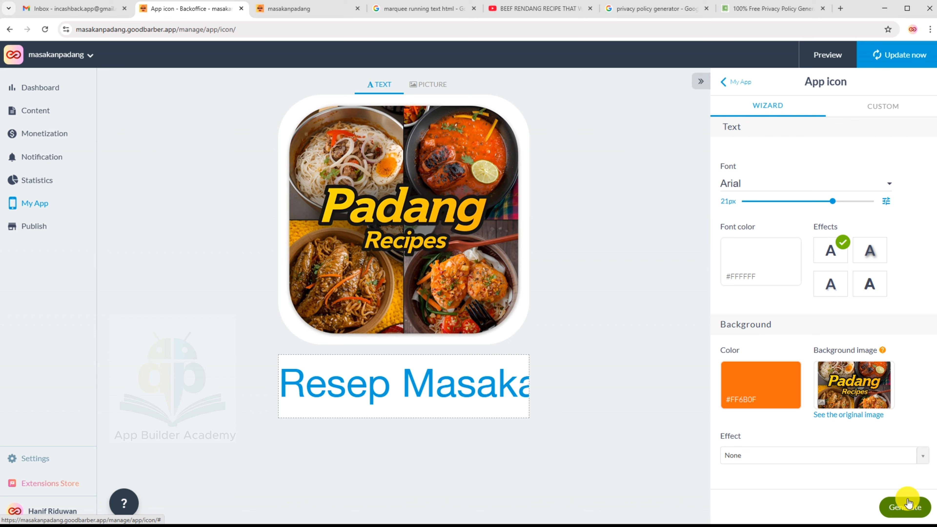
pyautogui.click(908, 502)
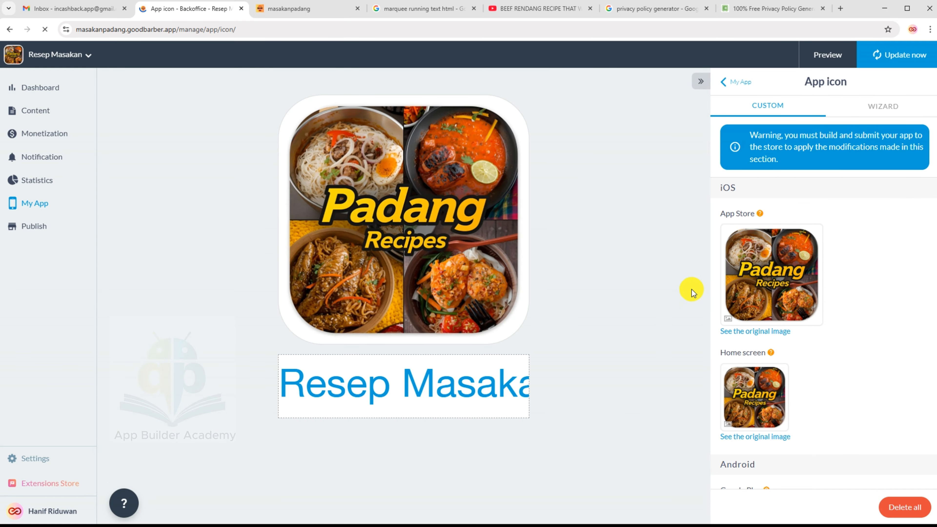
# Review the generated iOS, Android and PWA icons, then return to My App.
pyautogui.scroll(-5, 757, 290)
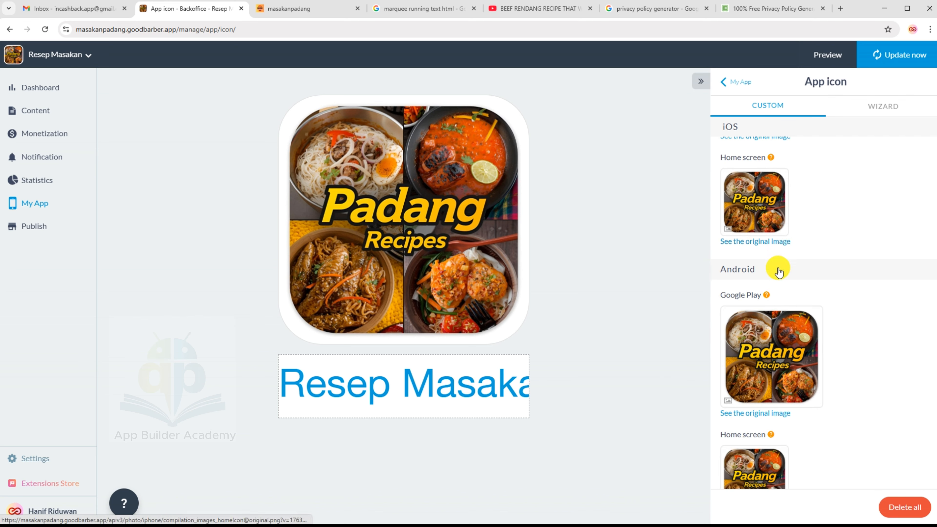
pyautogui.scroll(-3, 750, 216)
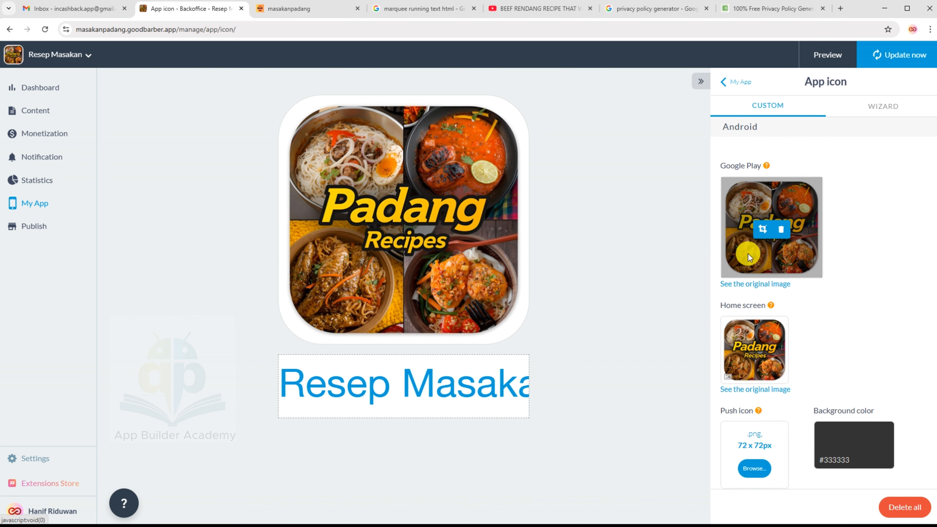
pyautogui.scroll(-5, 748, 287)
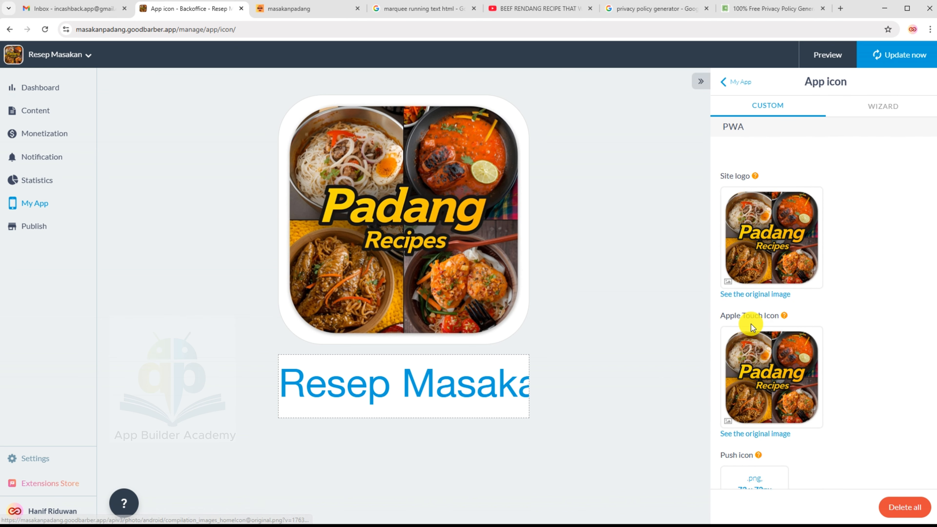
pyautogui.moveTo(742, 233)
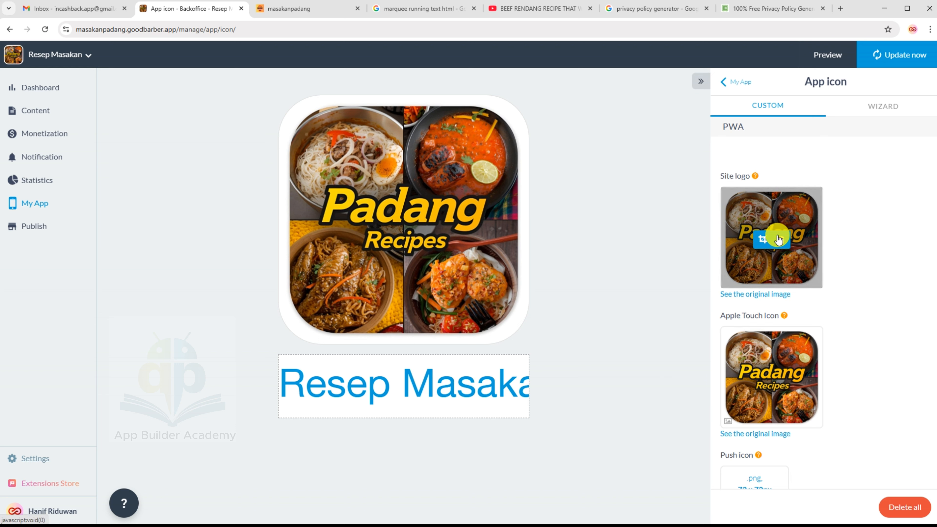
pyautogui.scroll(-3, 758, 246)
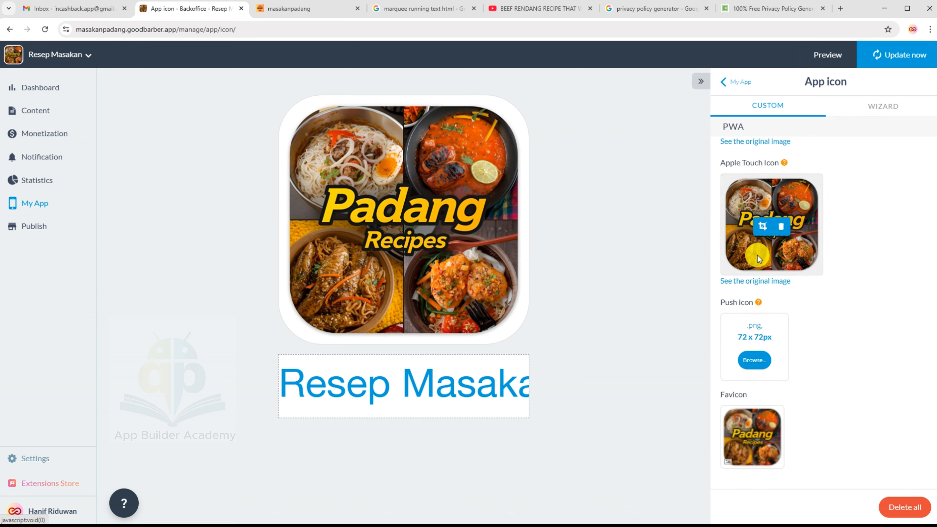
pyautogui.scroll(10, 756, 255)
pyautogui.scroll(8, 755, 255)
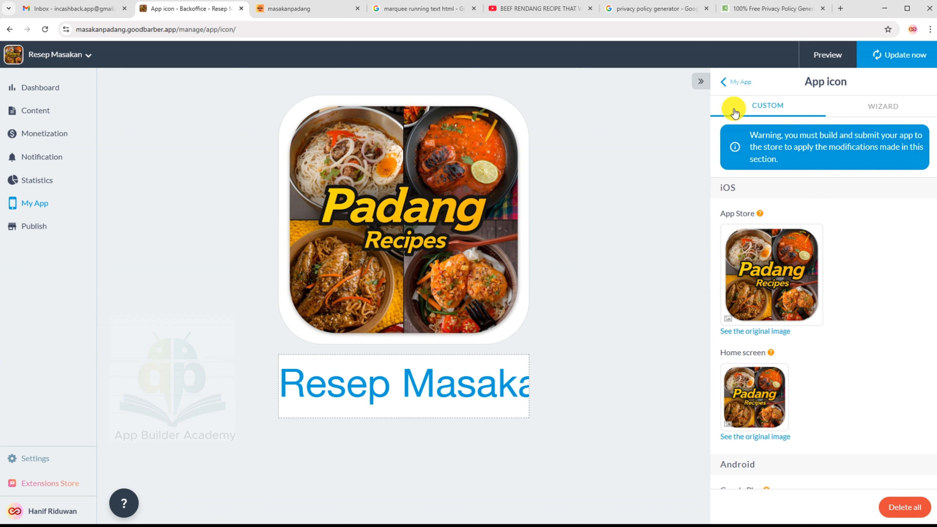
pyautogui.click(732, 85)
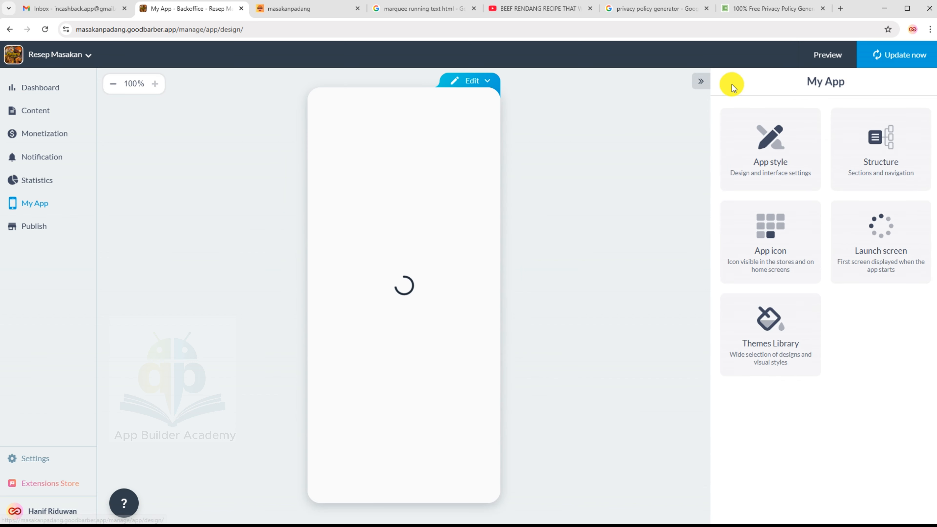
# Open the Launch screen settings and check the recommended 2048 x 2208 px background size.
pyautogui.click(880, 239)
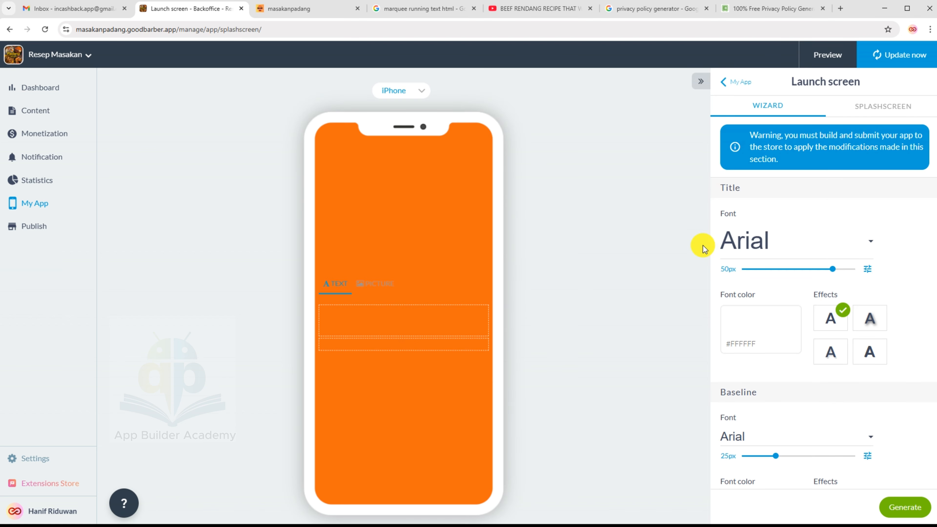
pyautogui.click(378, 320)
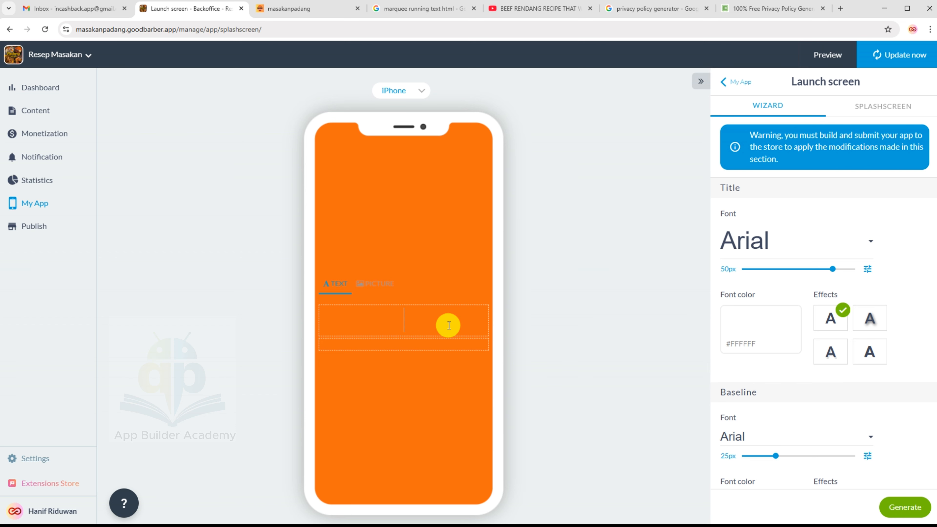
pyautogui.click(427, 321)
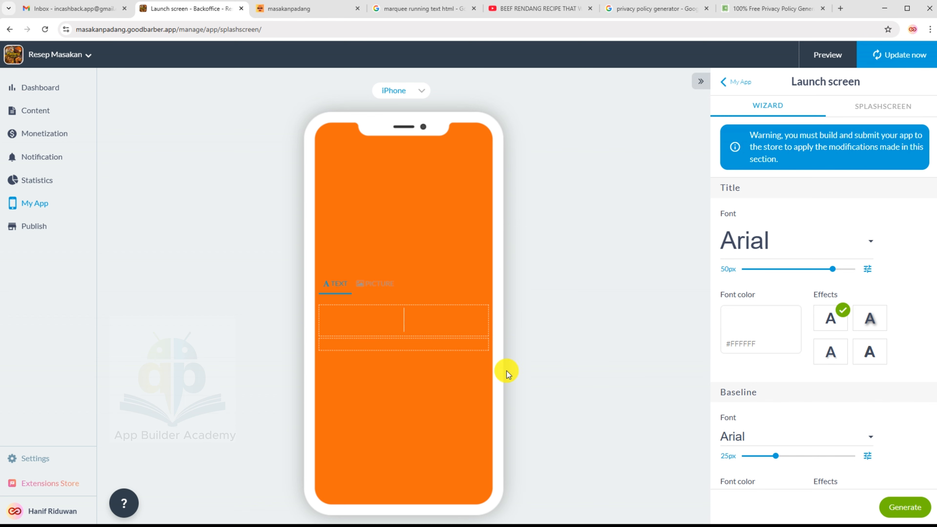
pyautogui.scroll(-7, 864, 387)
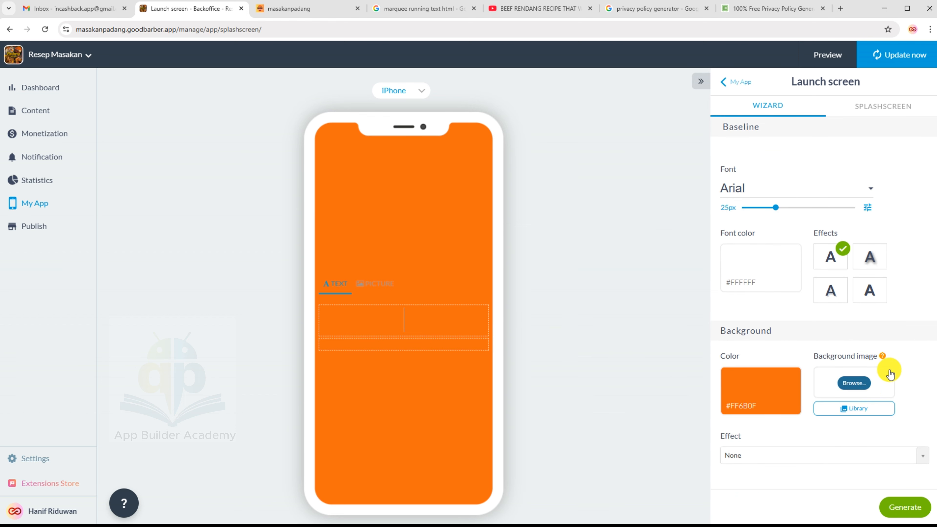
pyautogui.moveTo(882, 357)
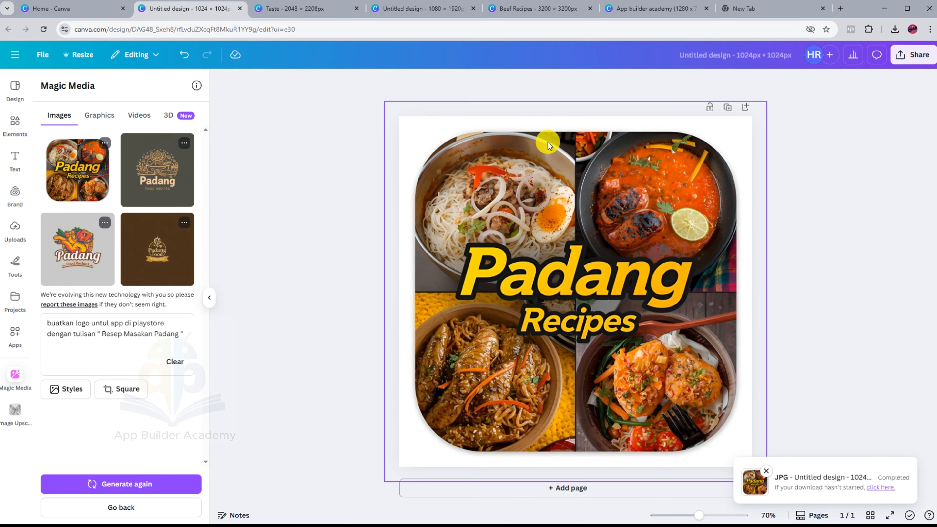
# In the Taste splash design, centre the food photo inside the dark circle.
pyautogui.click(324, 20)
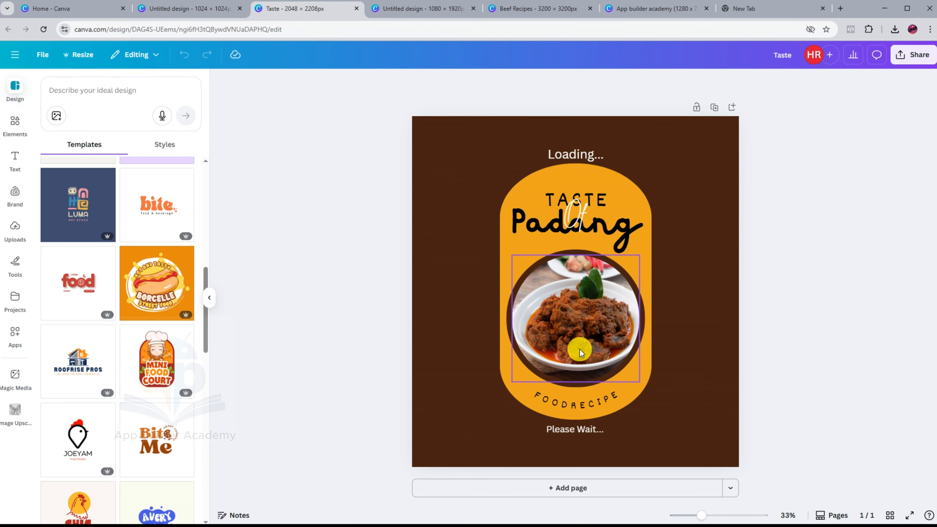
pyautogui.moveTo(589, 343); pyautogui.dragTo(555, 341)
pyautogui.click(387, 331)
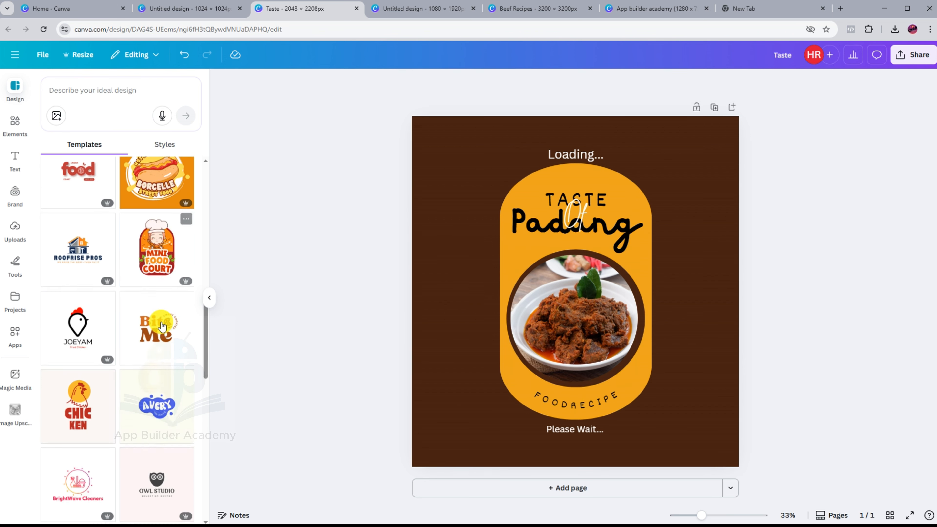
# Change the TASTE heading to RESEP and move Padang slightly lower.
pyautogui.click(593, 203)
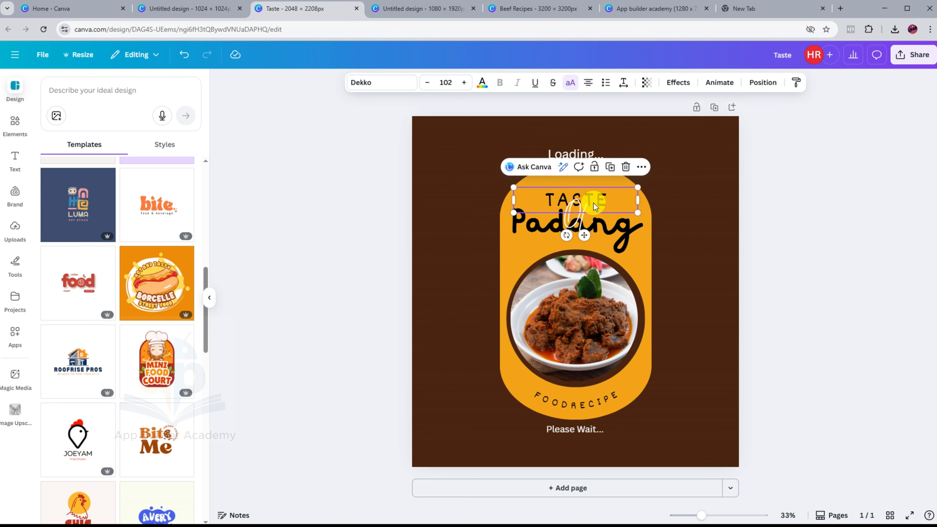
pyautogui.moveTo(594, 201); pyautogui.dragTo(534, 201)
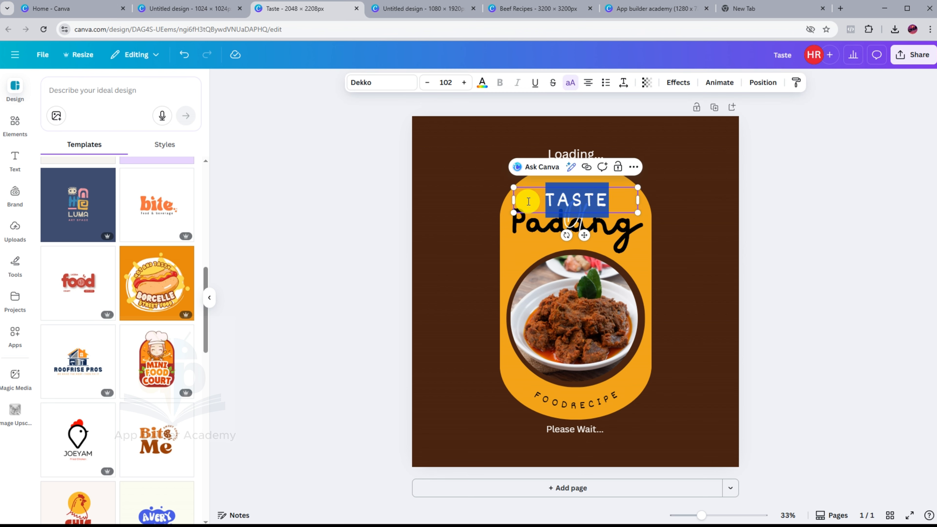
pyautogui.write('RESEP')
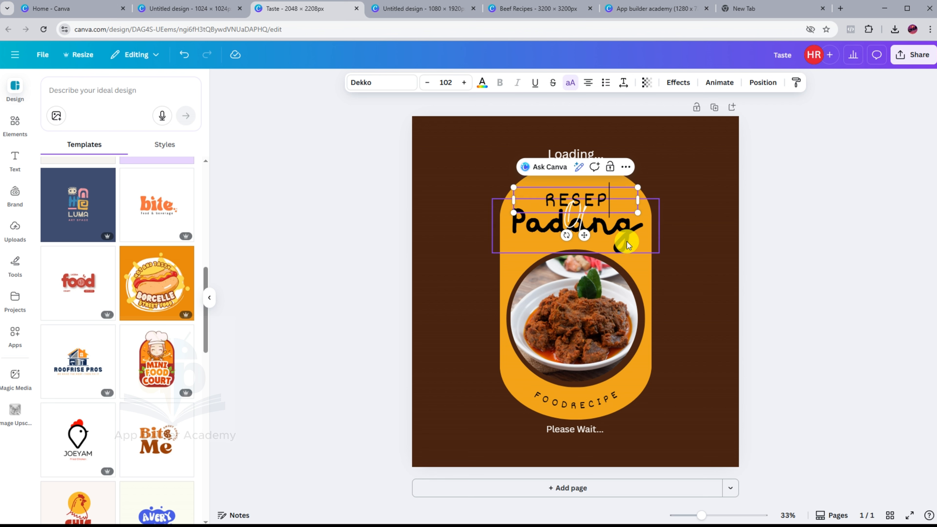
pyautogui.click(753, 234)
pyautogui.click(628, 240)
pyautogui.moveTo(628, 242); pyautogui.dragTo(626, 257)
# Replace the script word 'Of' with 'Masakan'.
pyautogui.click(578, 216)
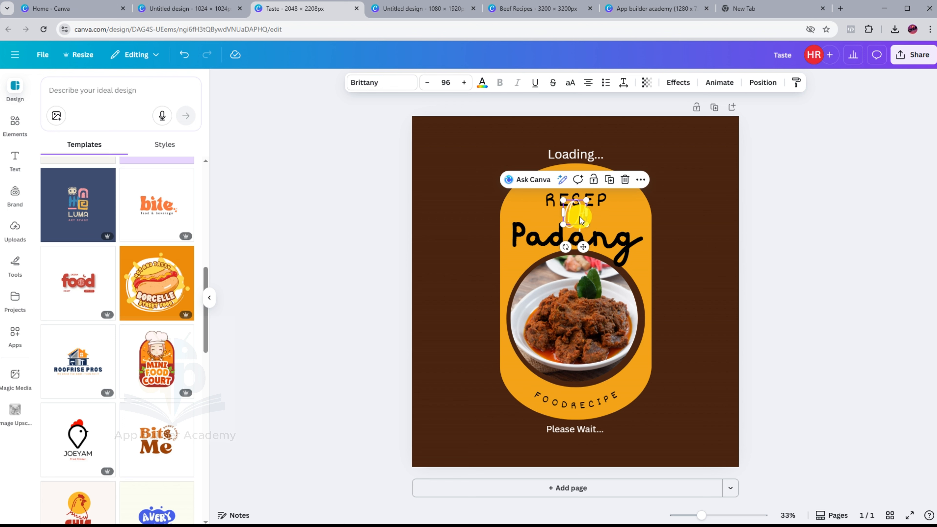
pyautogui.click(580, 217)
pyautogui.doubleClick(579, 218)
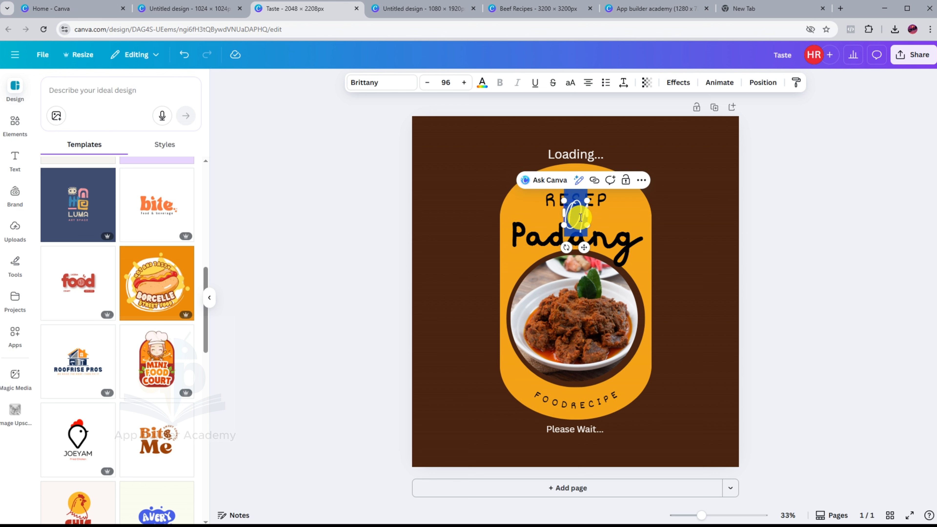
pyautogui.write('Masakan')
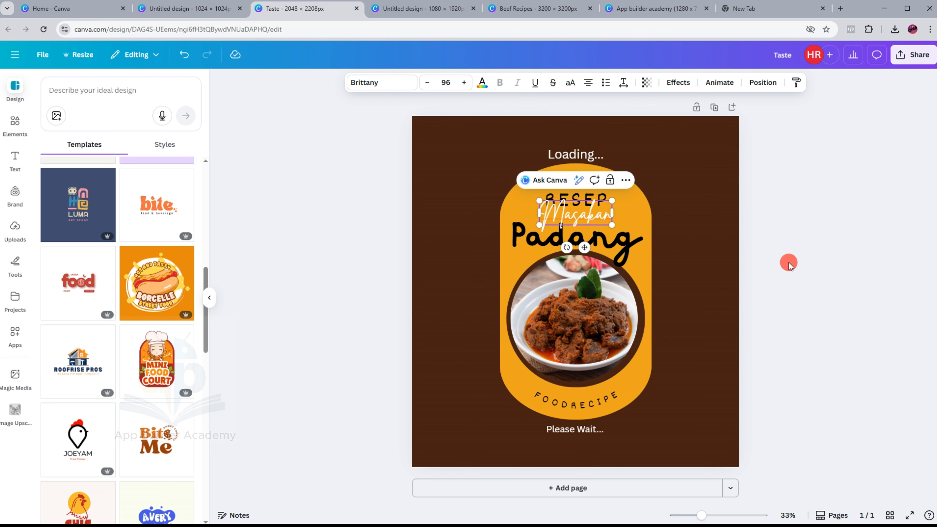
pyautogui.click(787, 262)
# Change the curved bottom text from FOODRECIPE to RESEP MASAKAN, correcting a typo.
pyautogui.click(594, 401)
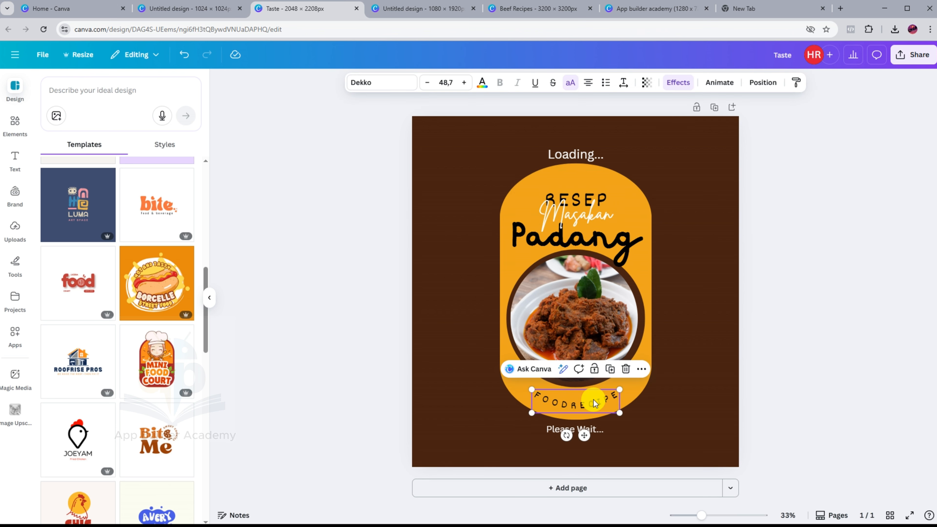
pyautogui.doubleClick(594, 400)
pyautogui.write('RES')
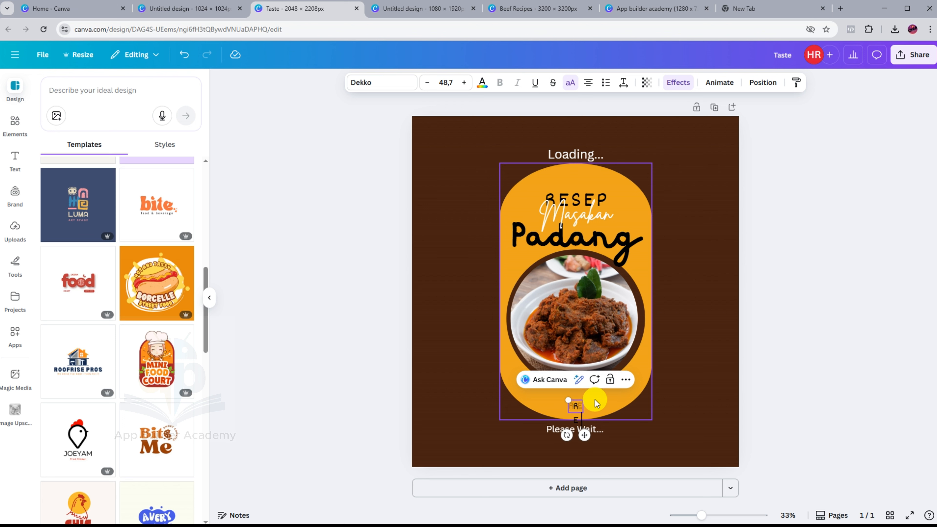
pyautogui.write('EP')
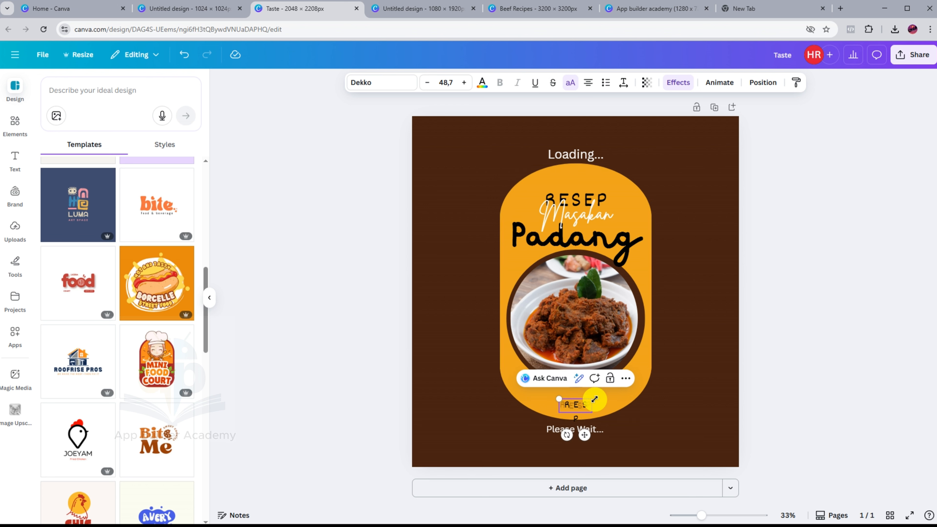
pyautogui.write('MASAKAN')
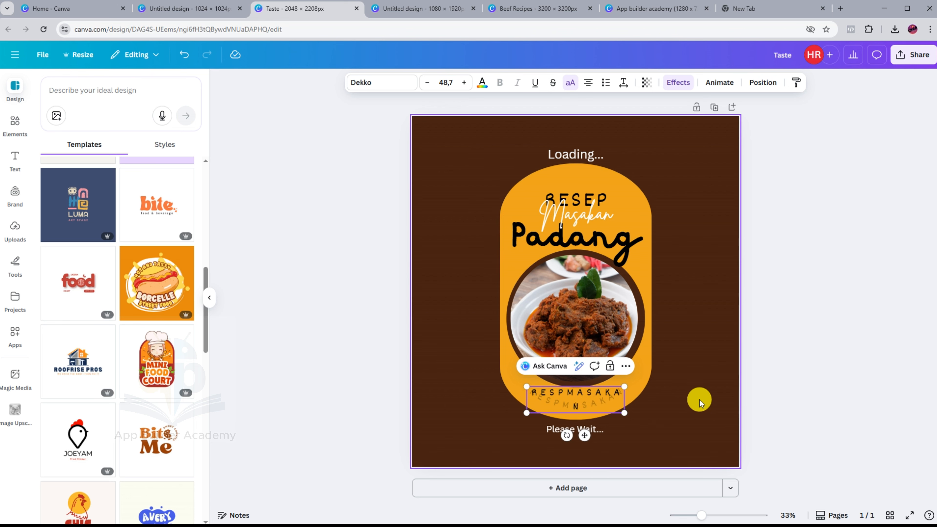
pyautogui.click(729, 398)
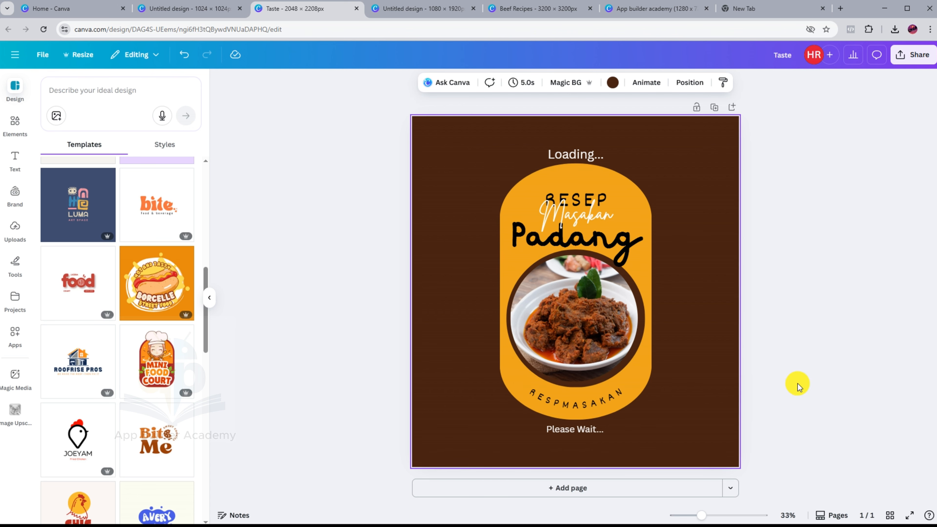
pyautogui.click(550, 401)
pyautogui.click(553, 394)
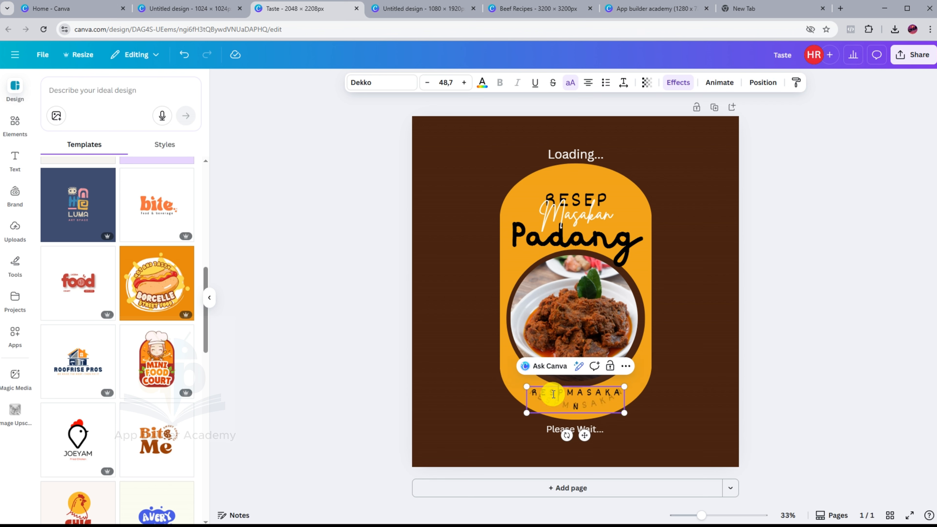
pyautogui.write('EP')
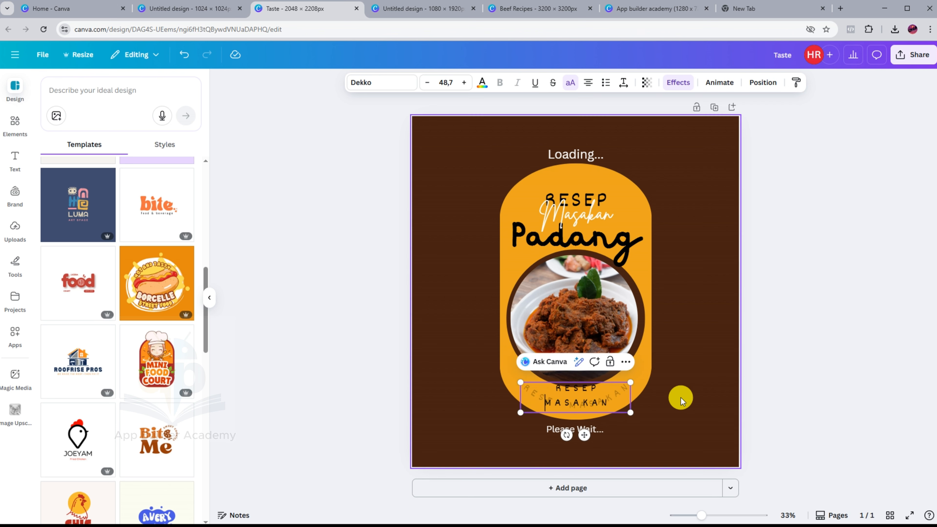
pyautogui.click(731, 398)
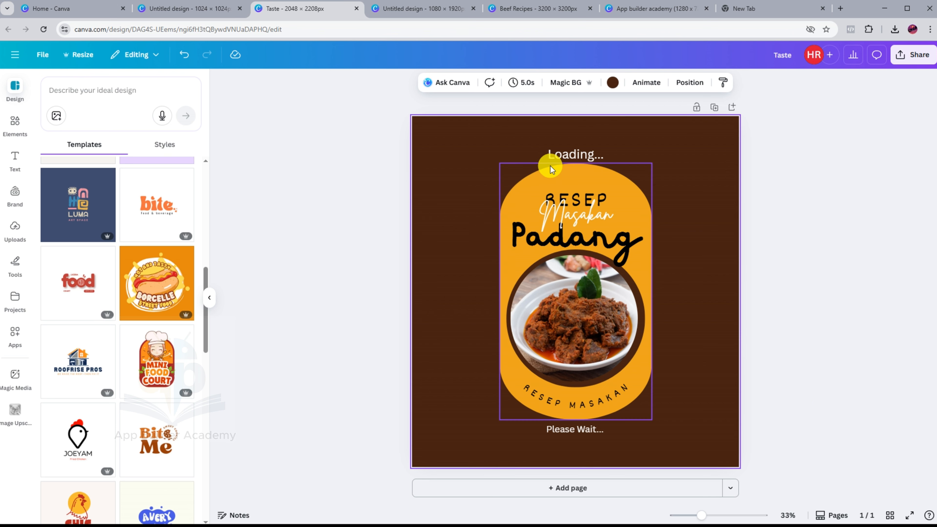
# Nudge the Loading... and Please Wait... texts into alignment.
pyautogui.moveTo(572, 155); pyautogui.dragTo(568, 156)
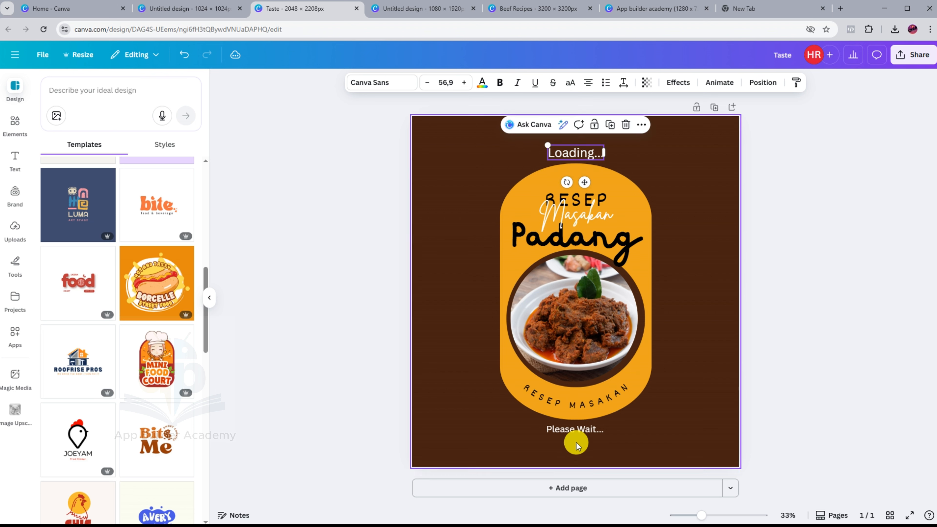
pyautogui.click(579, 429)
pyautogui.moveTo(580, 434); pyautogui.dragTo(579, 433)
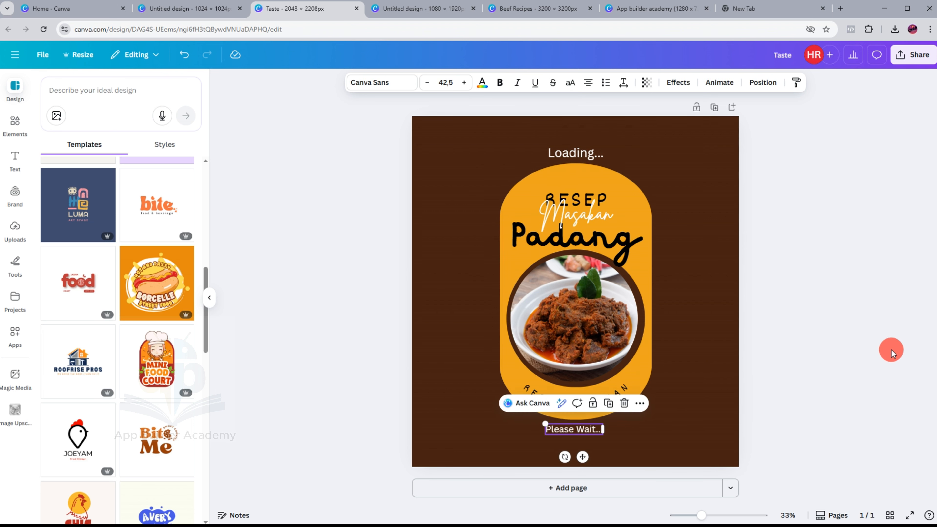
pyautogui.click(882, 353)
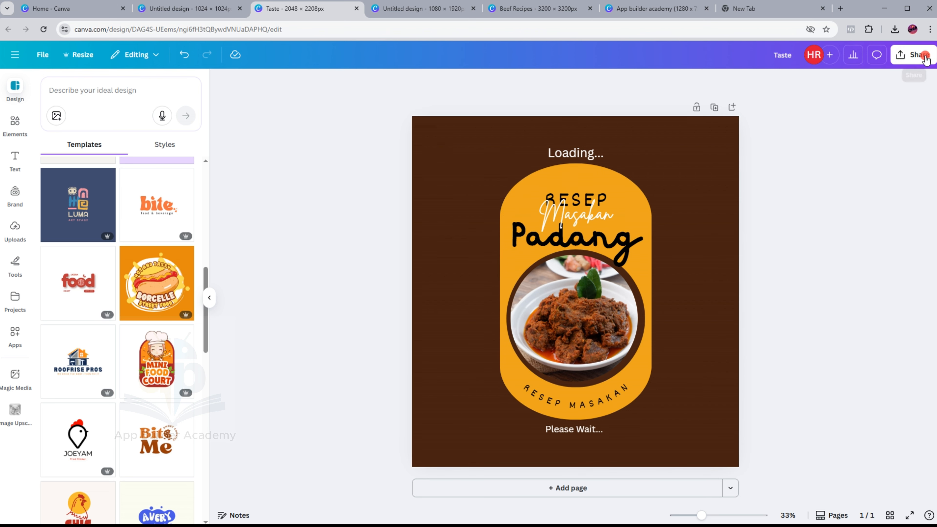
# Download the Taste splash design from Canva as a 1.25× JPG (2,560 × 2,760 px).
pyautogui.click(913, 55)
pyautogui.click(760, 254)
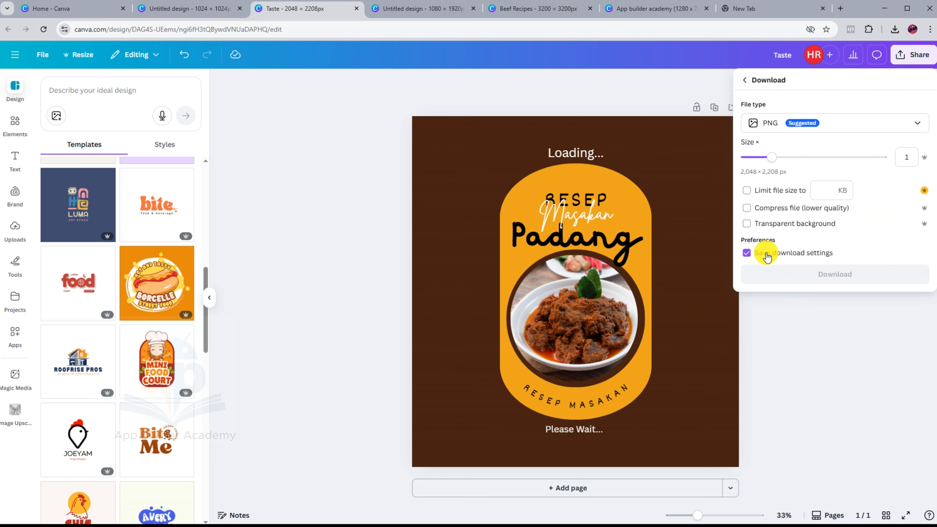
pyautogui.click(785, 157)
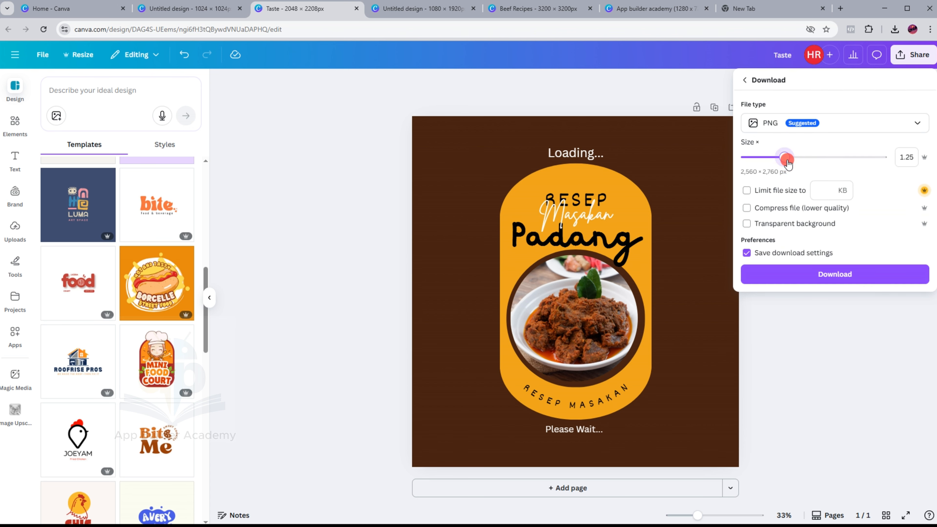
pyautogui.click(835, 126)
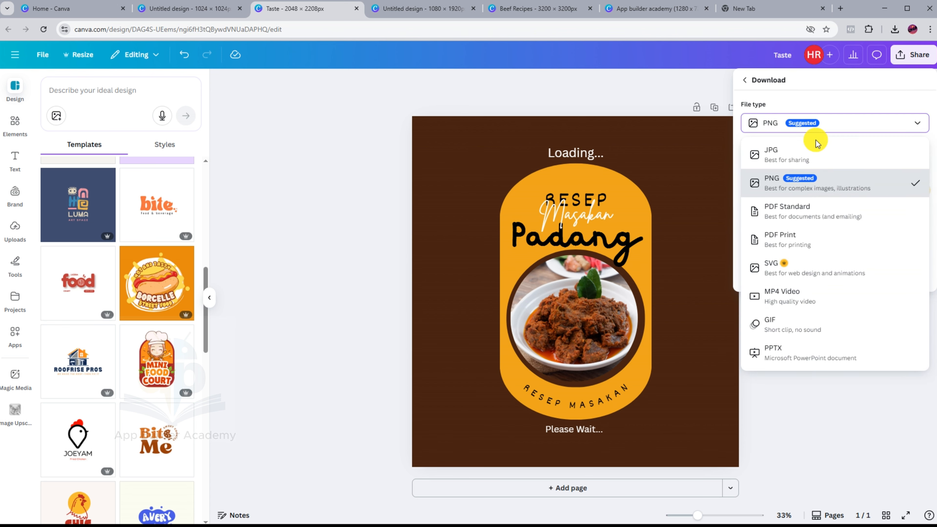
pyautogui.click(795, 150)
pyautogui.click(835, 286)
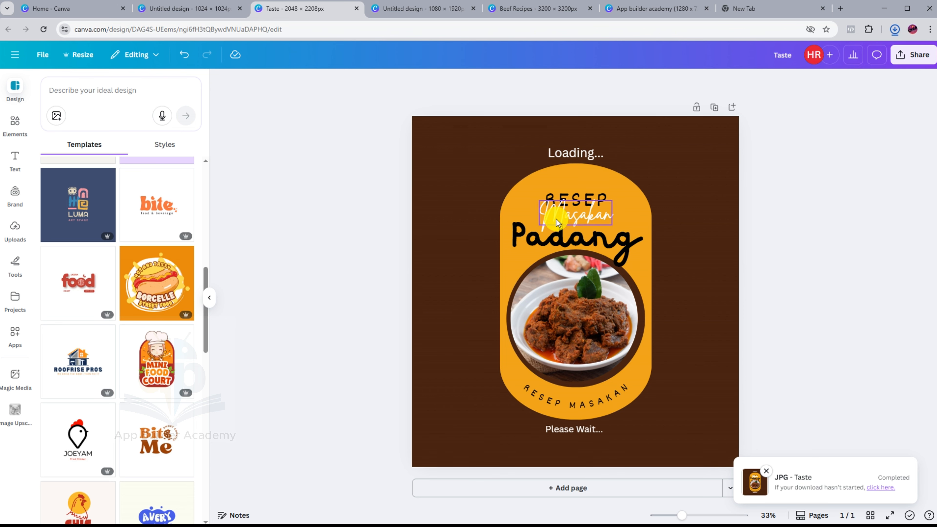
# Upload Taste.jpg as the launch screen background and generate the iOS and Android splash screens.
pyautogui.hotkey('alt', 'Tab')
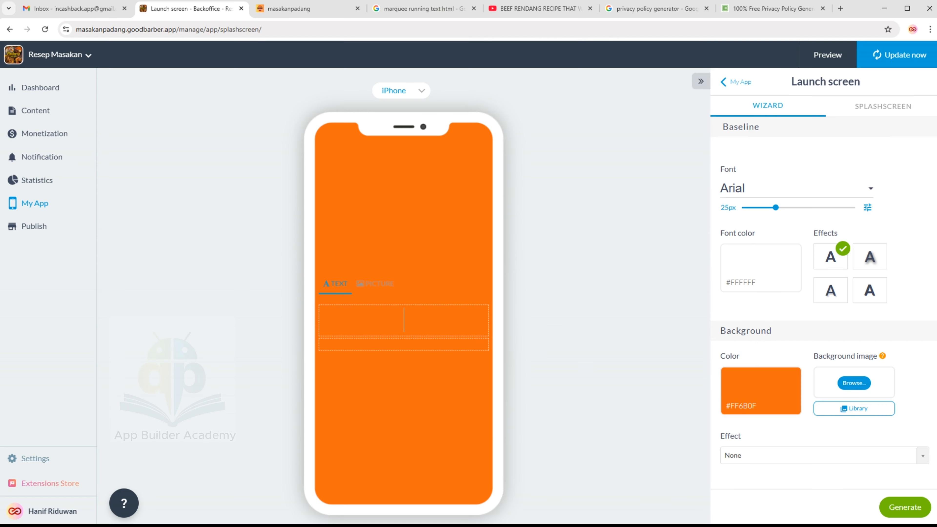
pyautogui.click(861, 384)
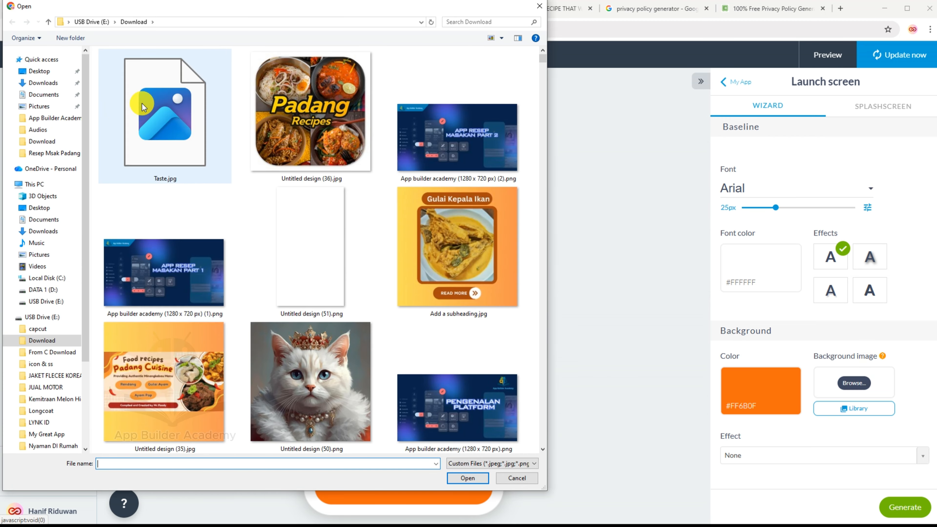
pyautogui.click(158, 135)
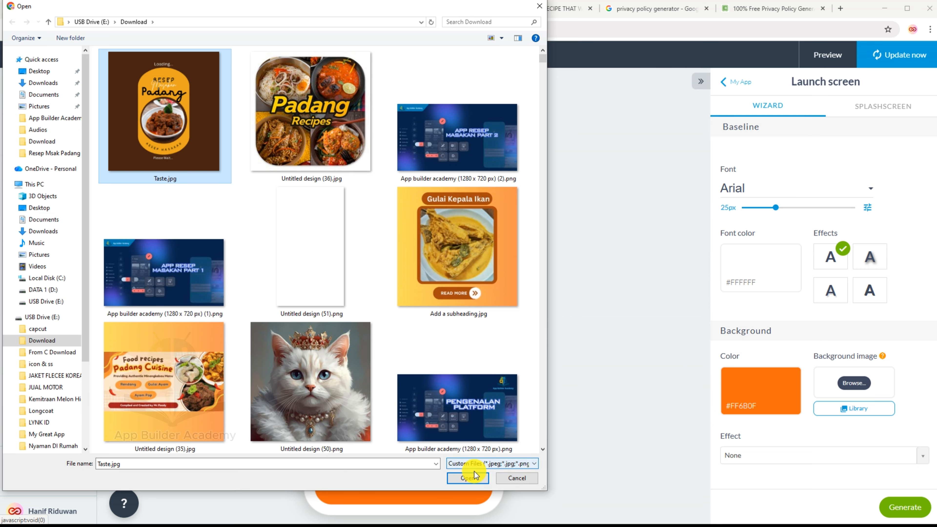
pyautogui.click(467, 477)
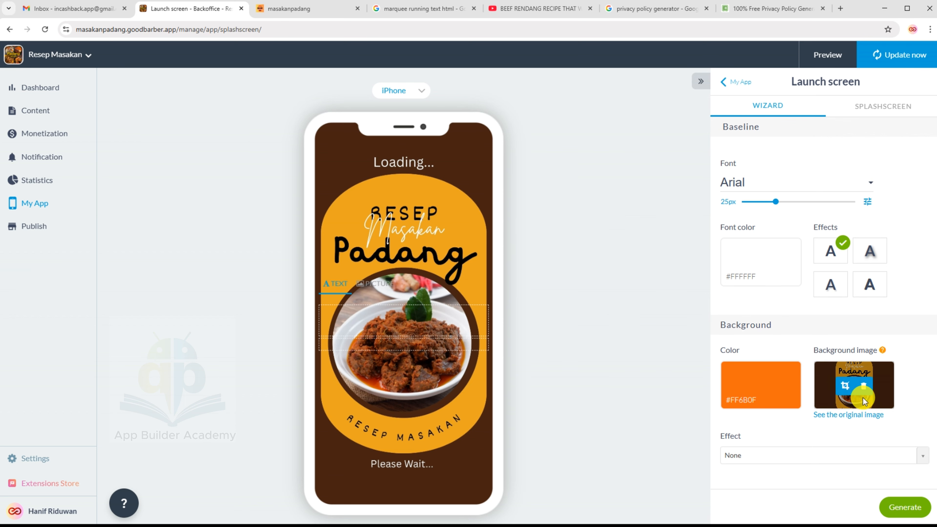
pyautogui.click(903, 502)
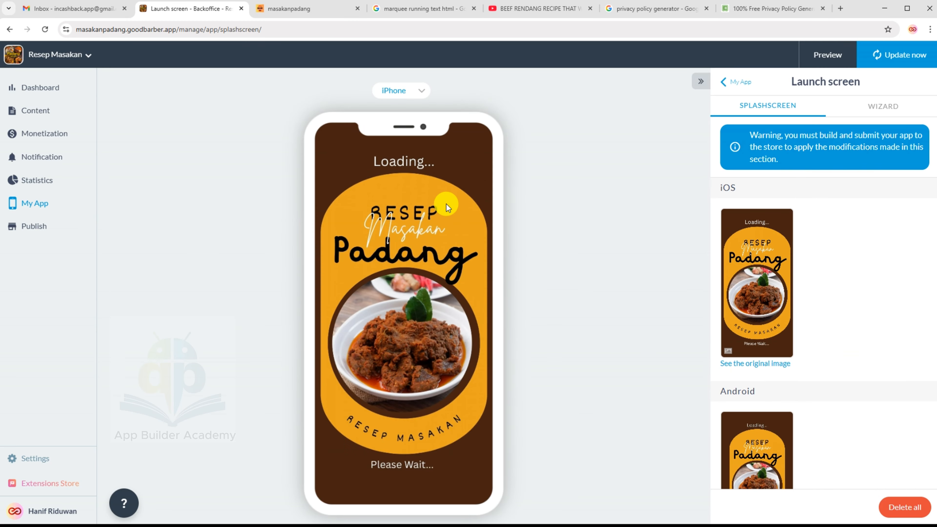
# Preview the launch screen on an Android phone, then bring up the Android App publishing options.
pyautogui.click(423, 93)
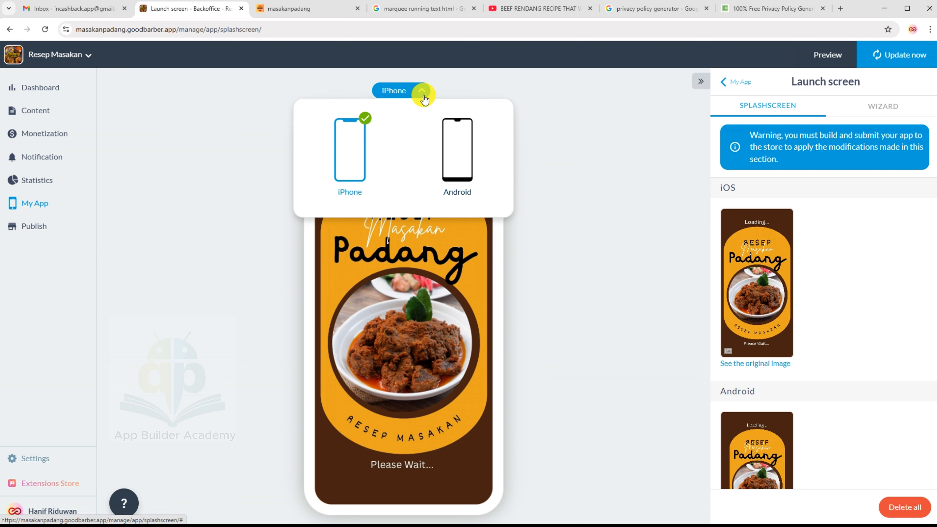
pyautogui.click(454, 127)
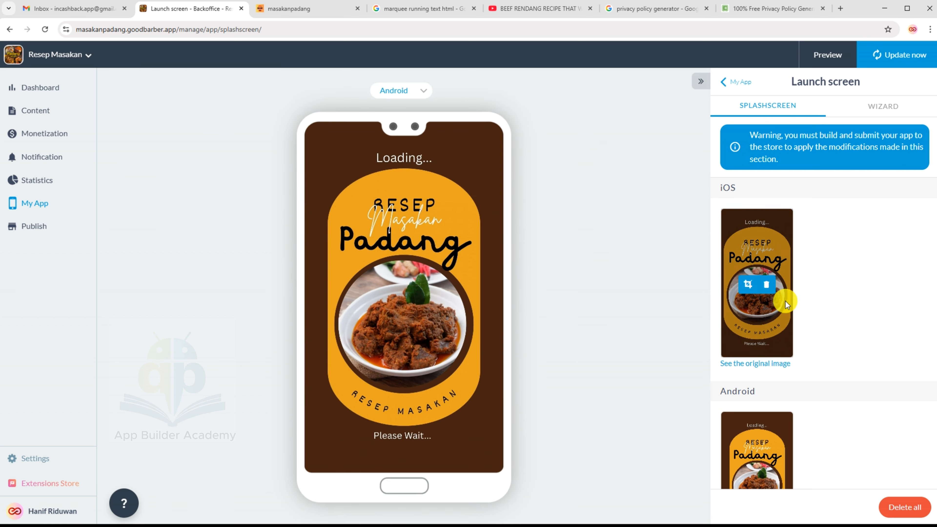
pyautogui.scroll(-5, 778, 310)
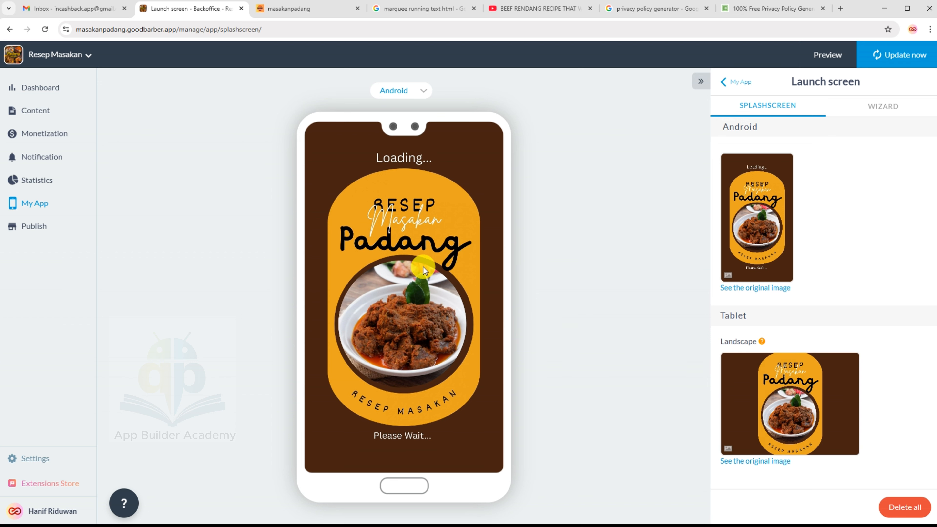
pyautogui.click(28, 226)
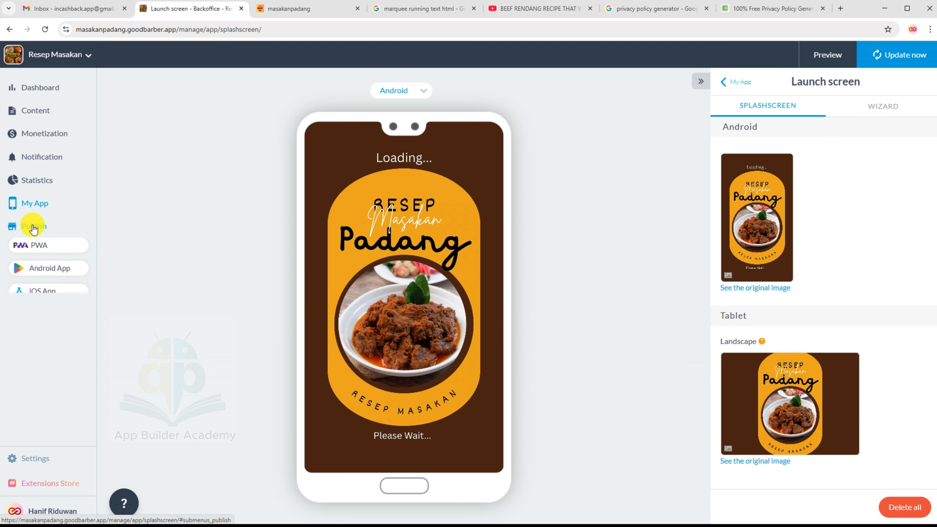
pyautogui.click(40, 269)
# Open the Android submission checklist and scroll through its remaining items.
pyautogui.click(39, 340)
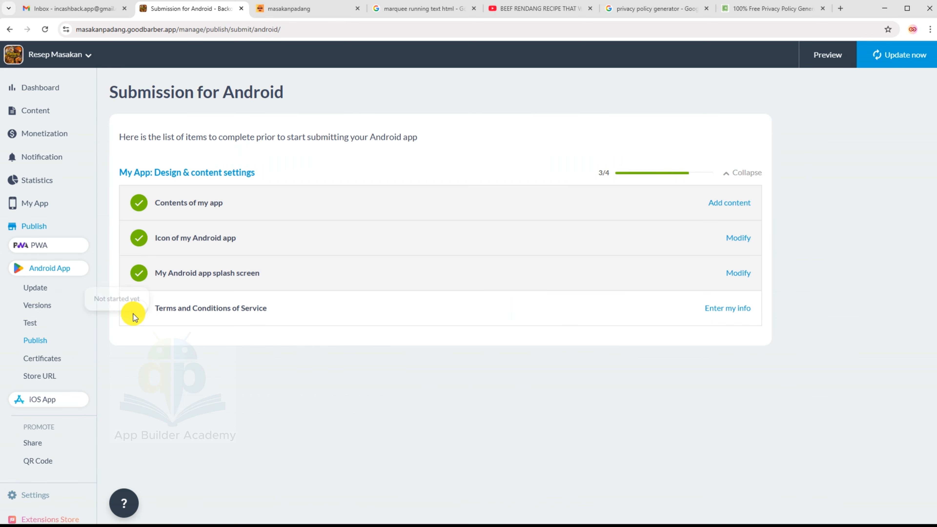
pyautogui.moveTo(130, 308)
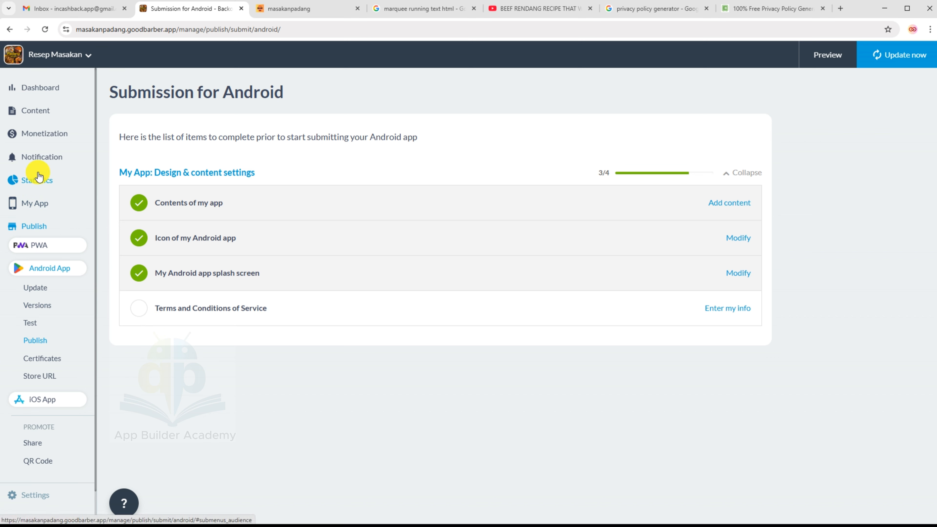
pyautogui.scroll(-1, 55, 402)
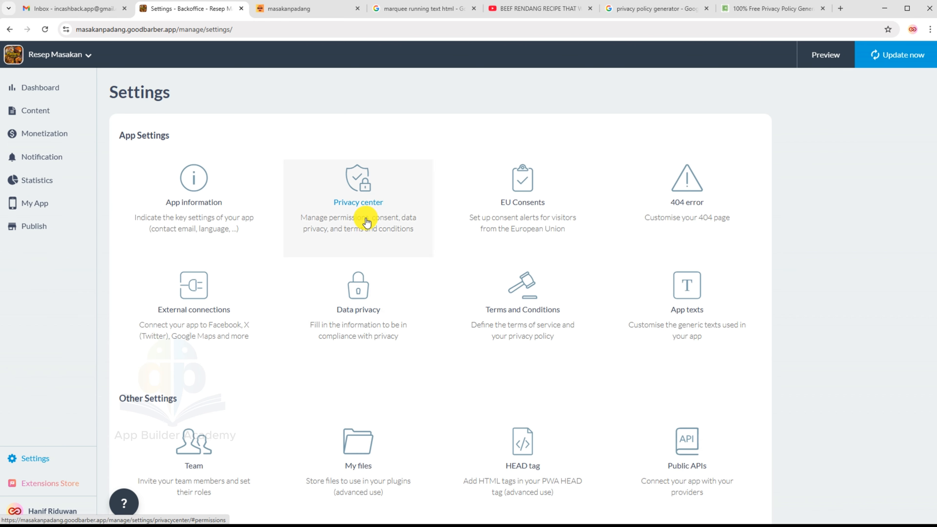
# Switch on Terms and Conditions in the Privacy center and review the Terms and Privacy policy texts.
pyautogui.click(366, 221)
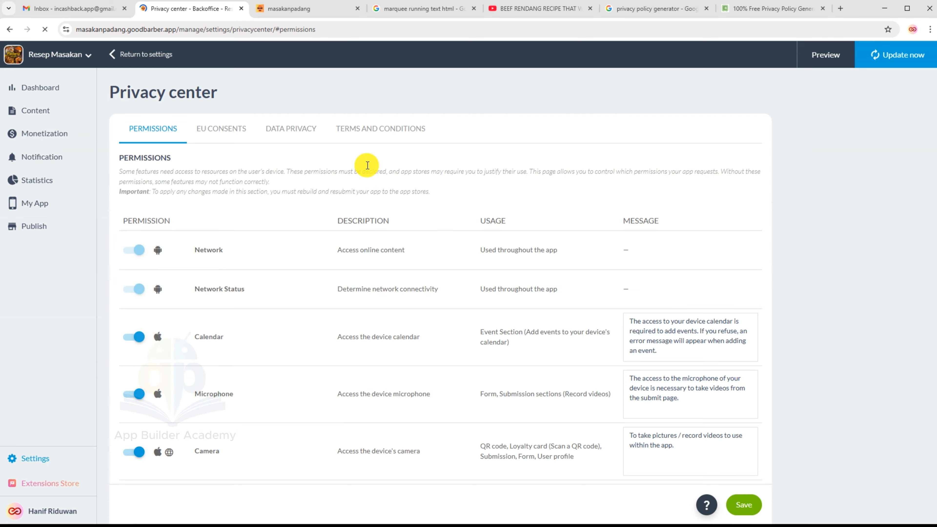
pyautogui.click(379, 139)
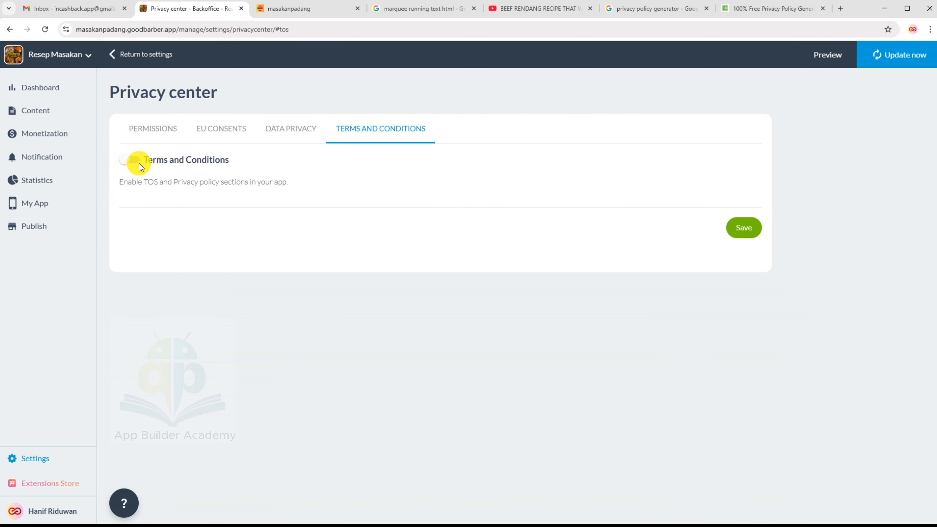
pyautogui.click(135, 159)
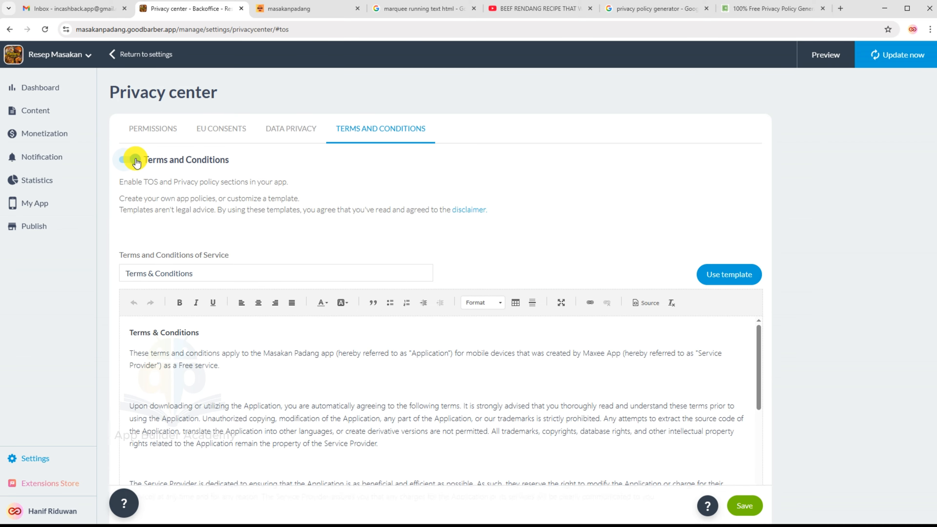
pyautogui.scroll(-2, 204, 283)
pyautogui.scroll(-3, 204, 283)
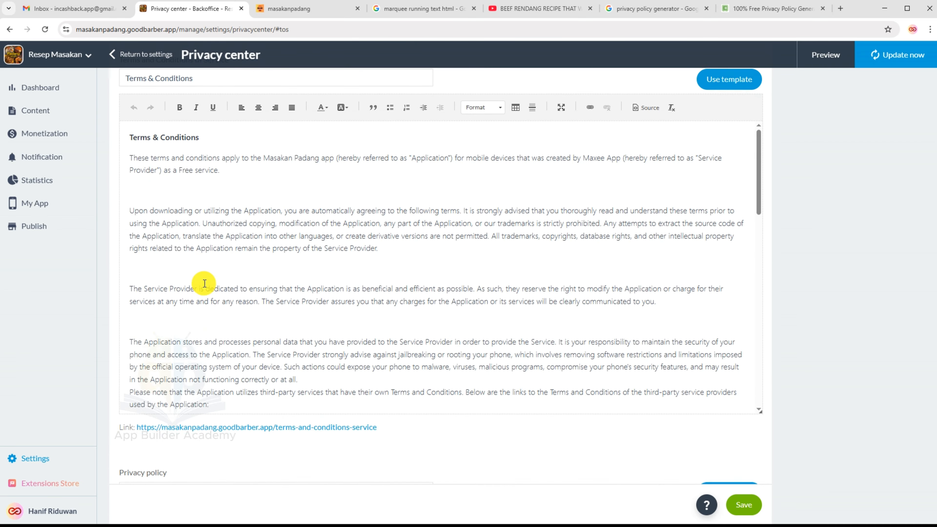
pyautogui.scroll(4, 207, 273)
pyautogui.scroll(-6, 208, 259)
pyautogui.scroll(-10, 270, 303)
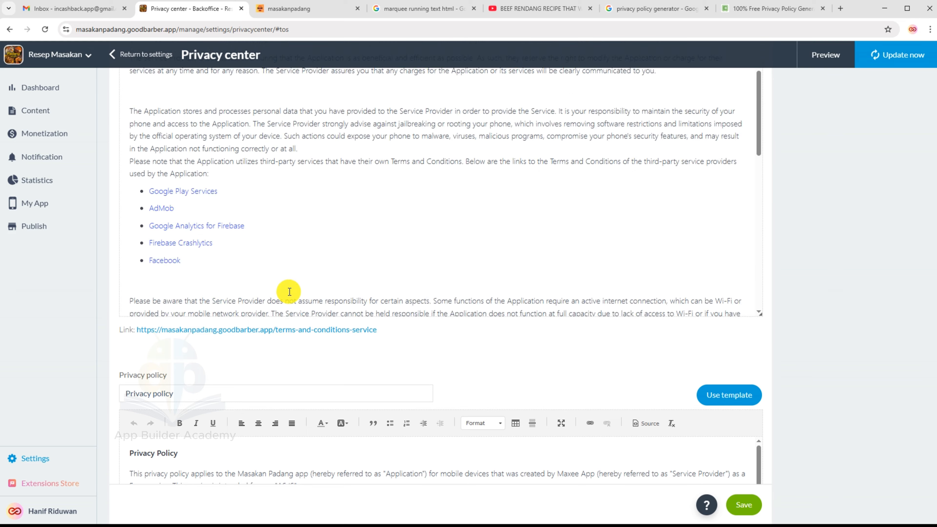
pyautogui.scroll(10, 296, 356)
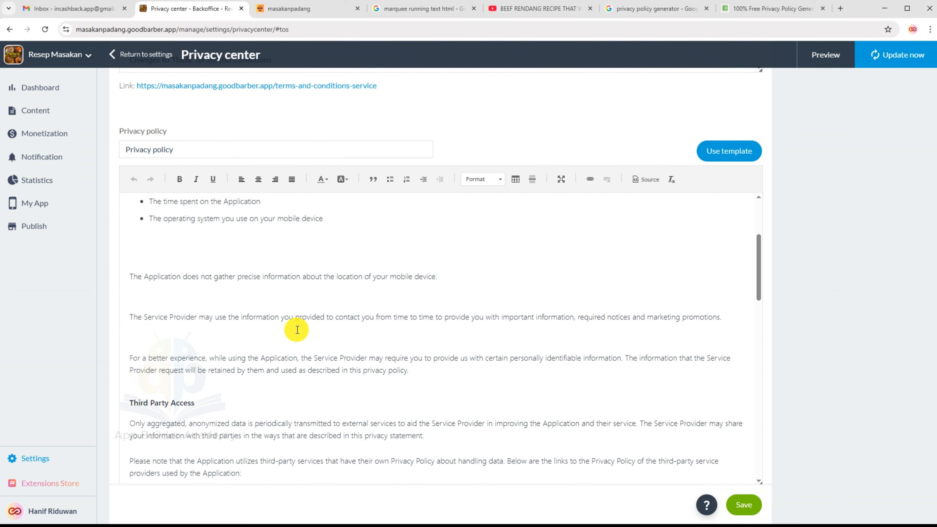
pyautogui.scroll(8, 297, 327)
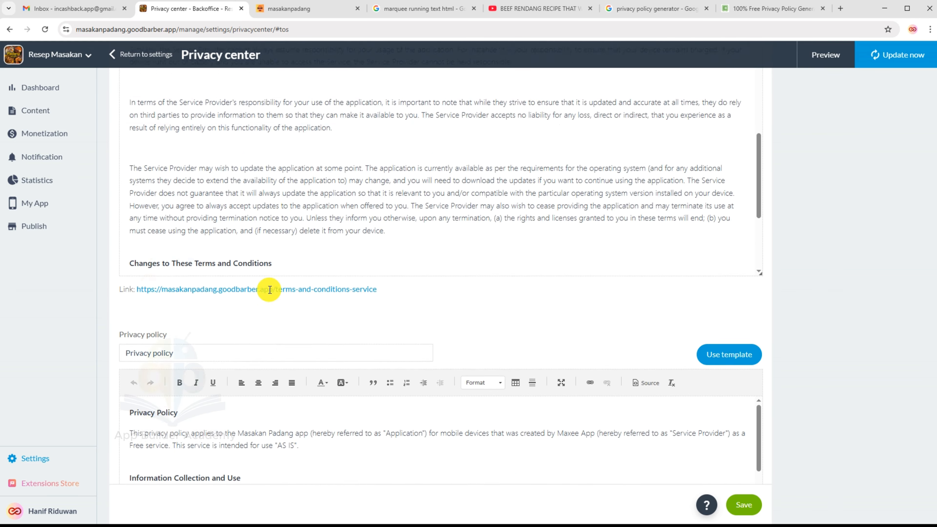
pyautogui.scroll(10, 270, 290)
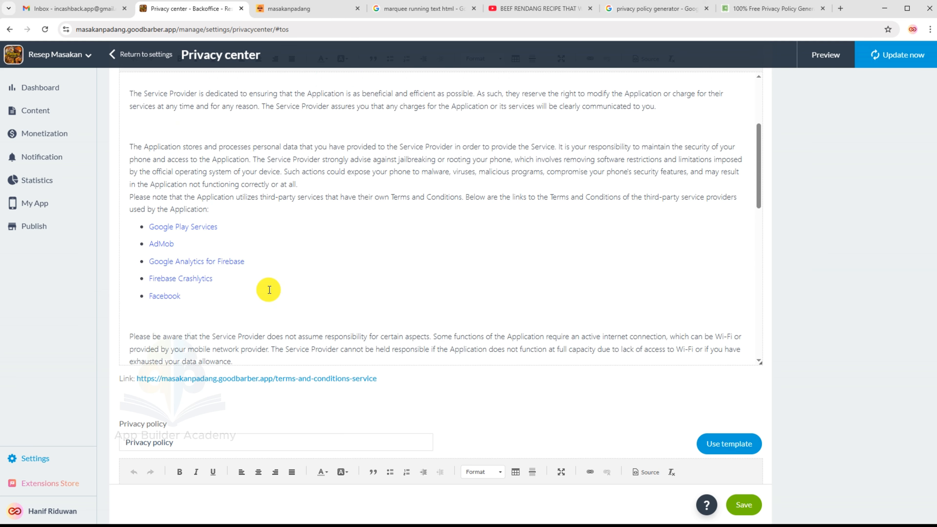
pyautogui.scroll(2, 271, 254)
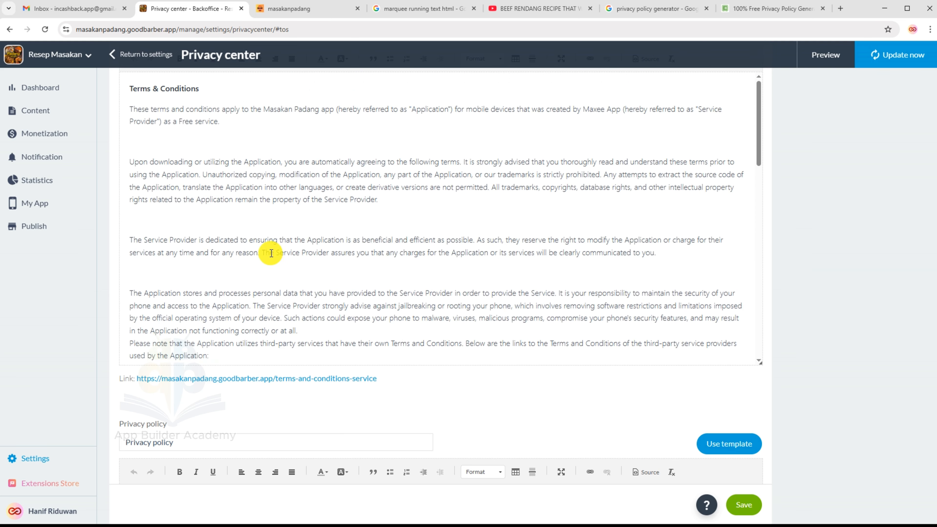
# Change the Google search to 'app privacy policy generator'.
pyautogui.click(660, 13)
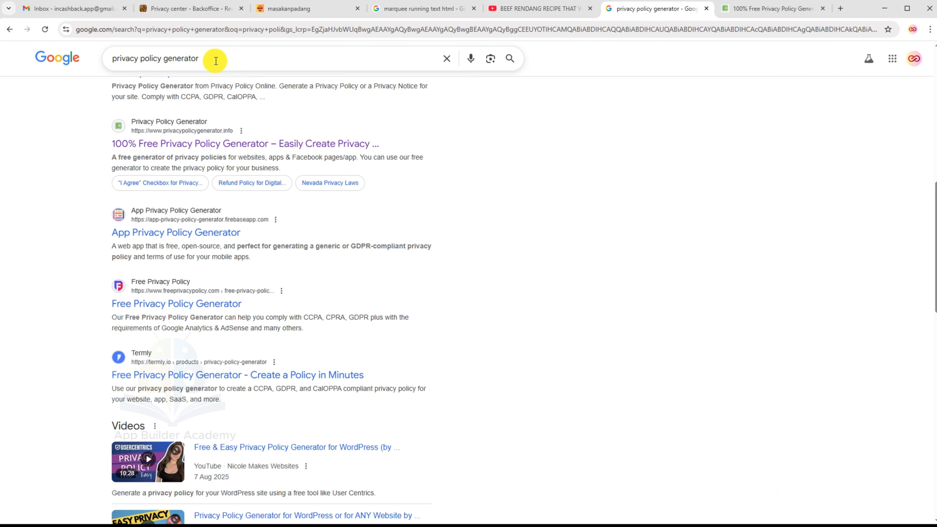
pyautogui.moveTo(215, 59); pyautogui.dragTo(109, 56)
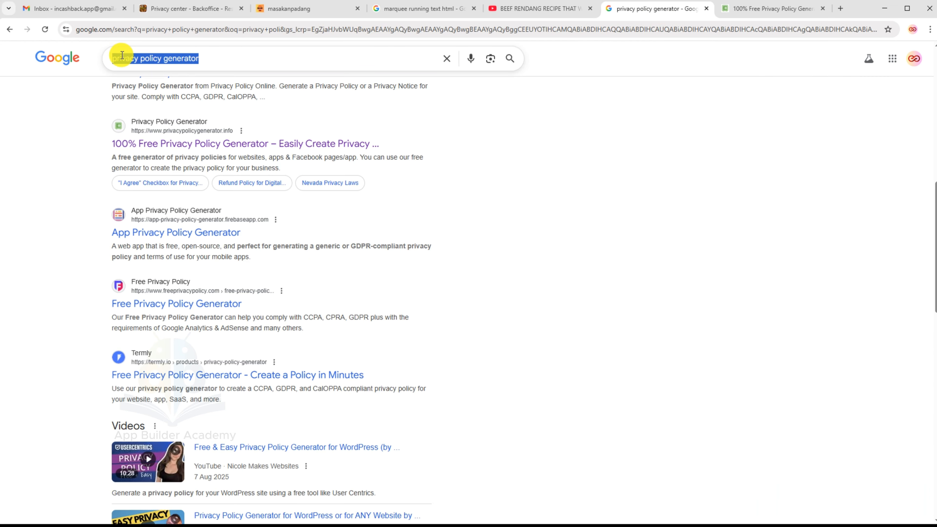
pyautogui.click(114, 60)
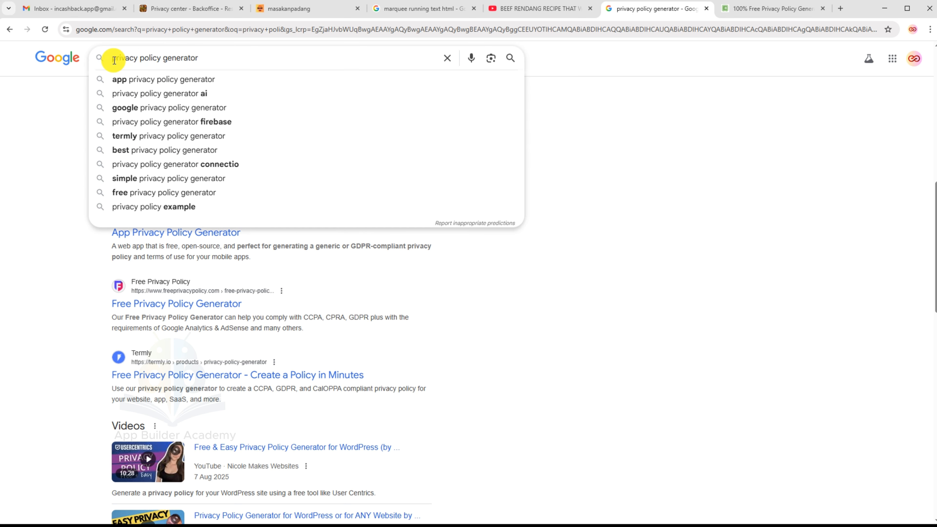
pyautogui.write('app')
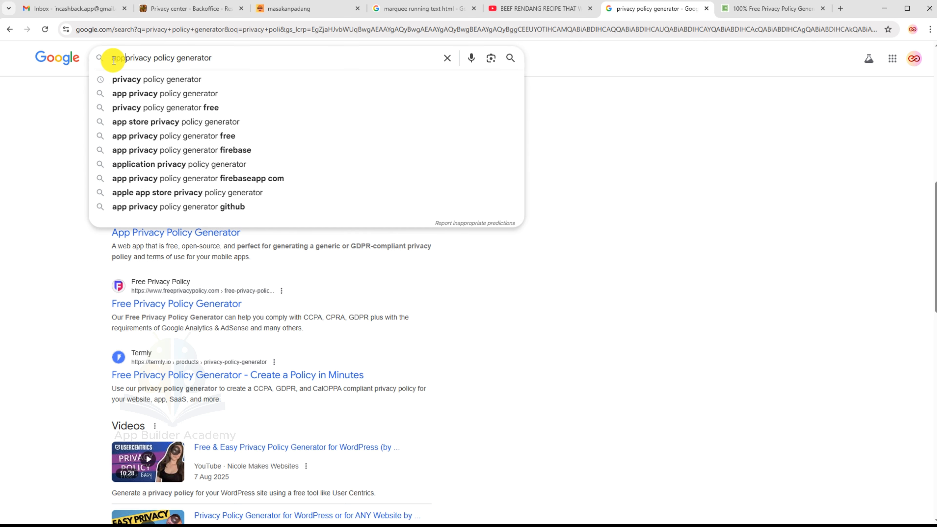
pyautogui.click(565, 168)
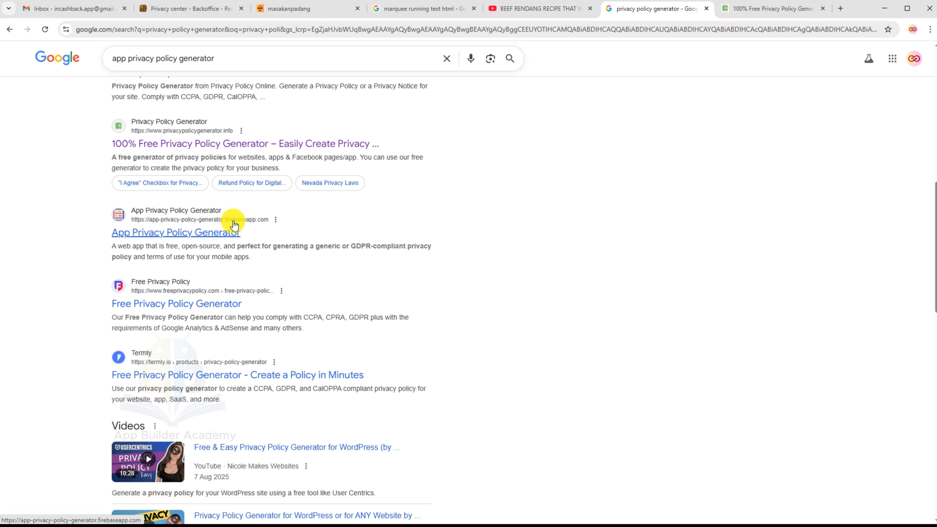
# Open the App Privacy Policy Generator result in a new tab and switch to it.
pyautogui.rightClick(191, 222)
pyautogui.click(208, 230)
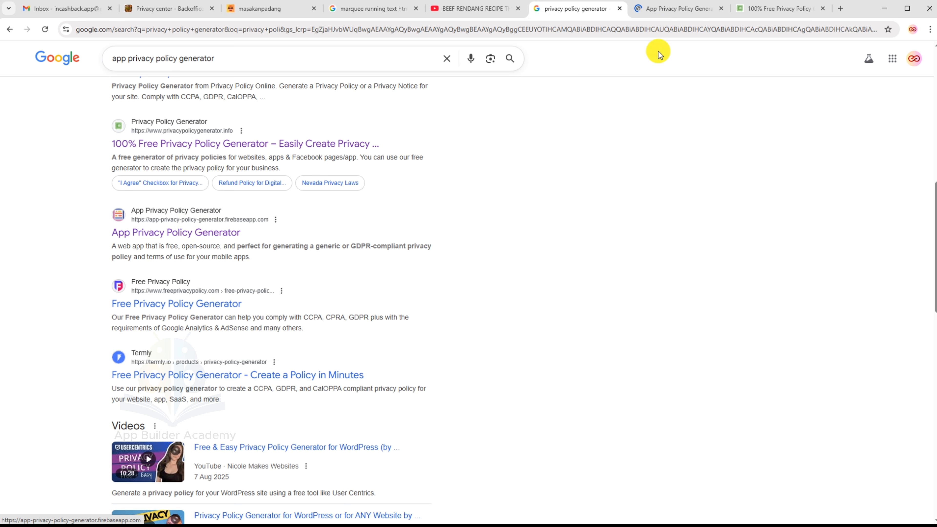
pyautogui.click(666, 9)
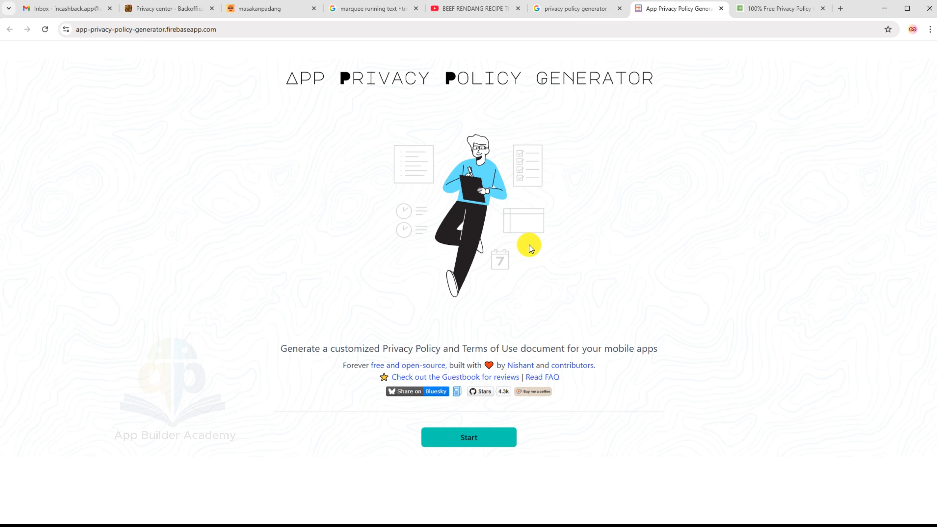
# Start the privacy policy form and enter the app name Resep Masakan Padang.
pyautogui.click(486, 435)
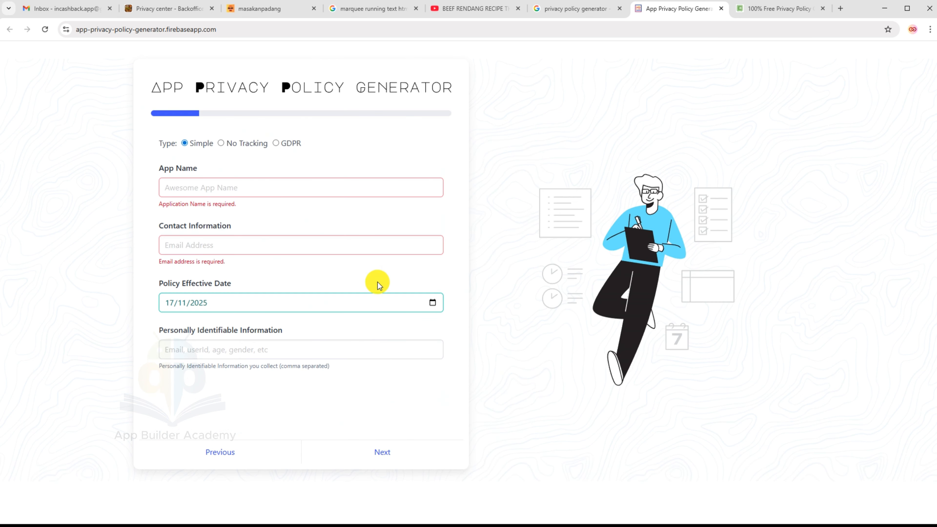
pyautogui.click(266, 186)
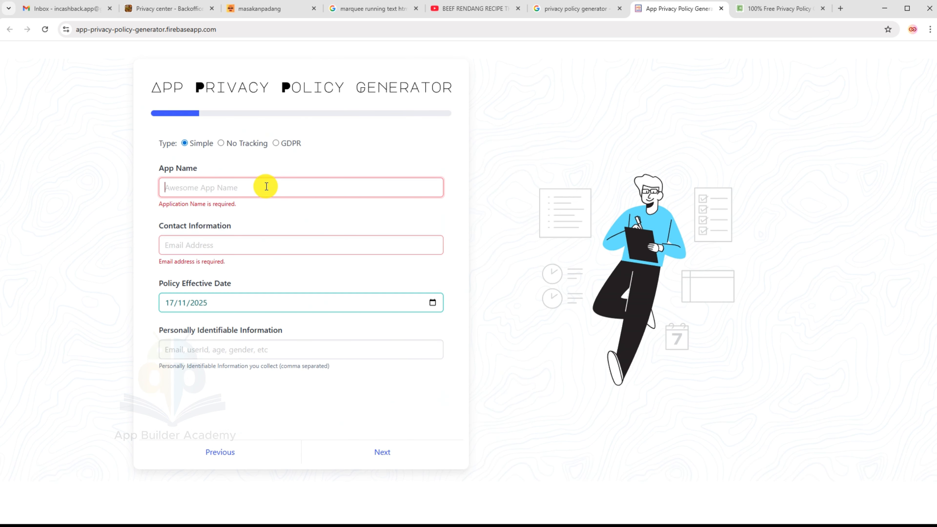
pyautogui.write('M')
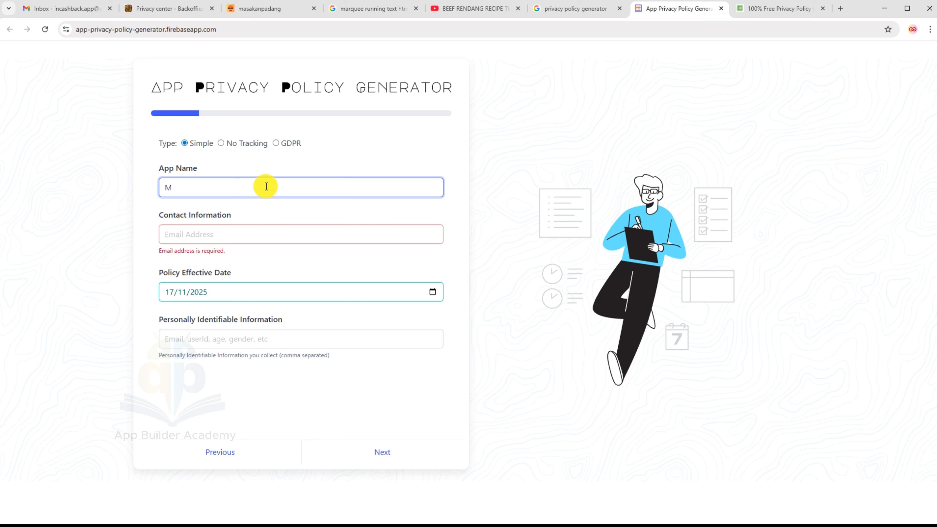
pyautogui.press('BackSpace')
pyautogui.write('Resep Masakan Padang')
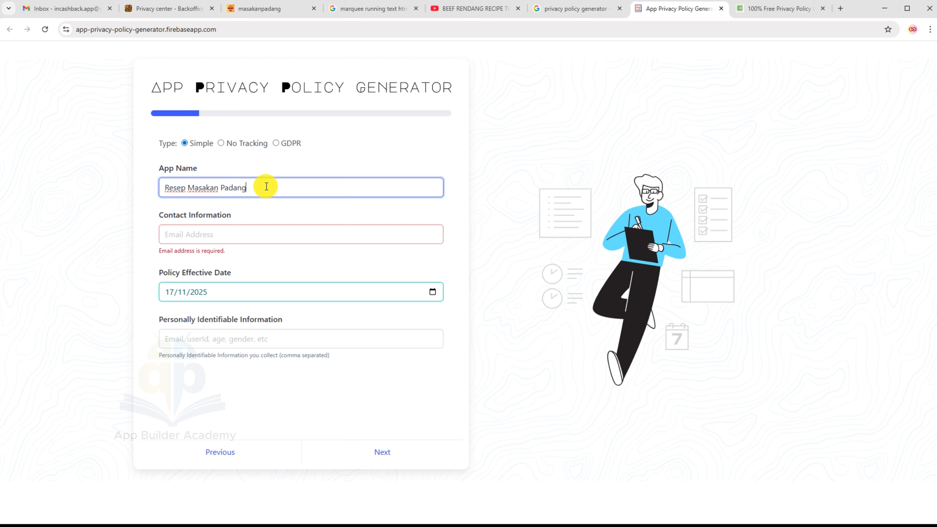
# Fill in the contact e-mail and set the policy effective date to 17/11/2025.
pyautogui.click(253, 232)
pyautogui.rightClick(252, 233)
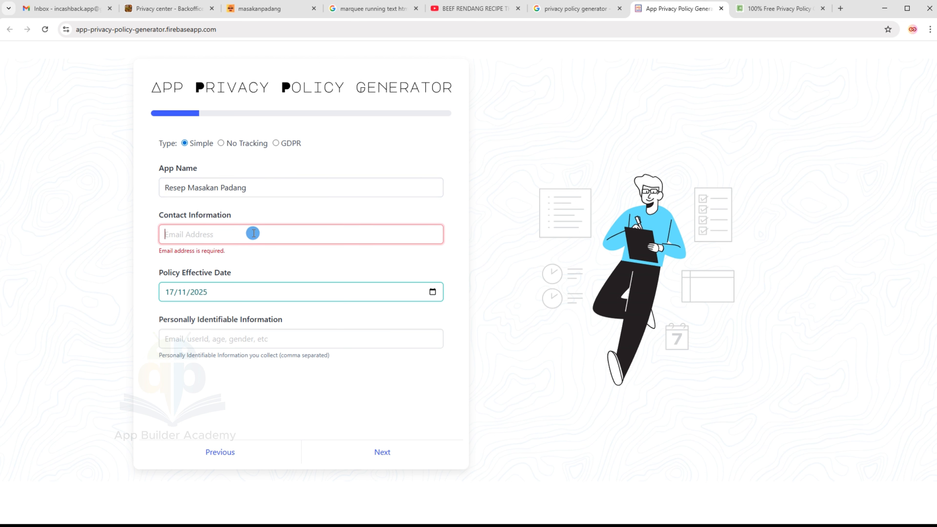
pyautogui.click(234, 233)
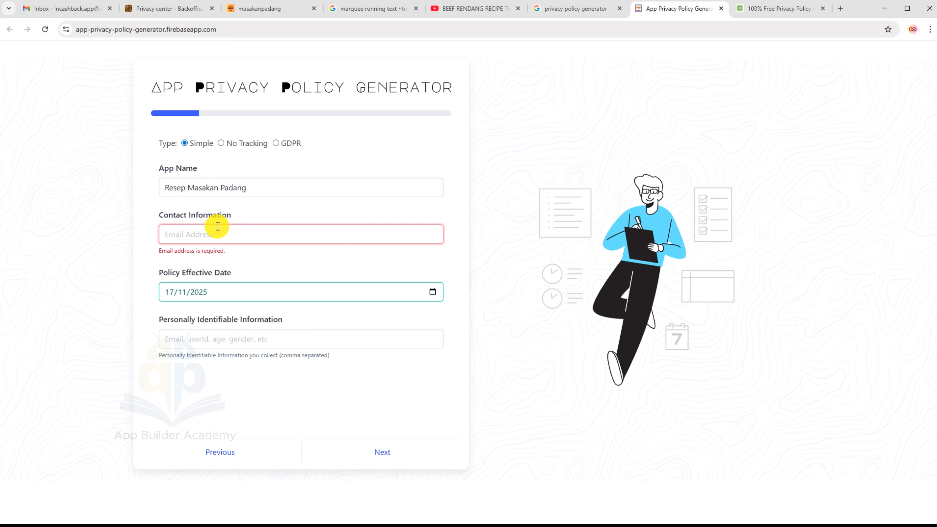
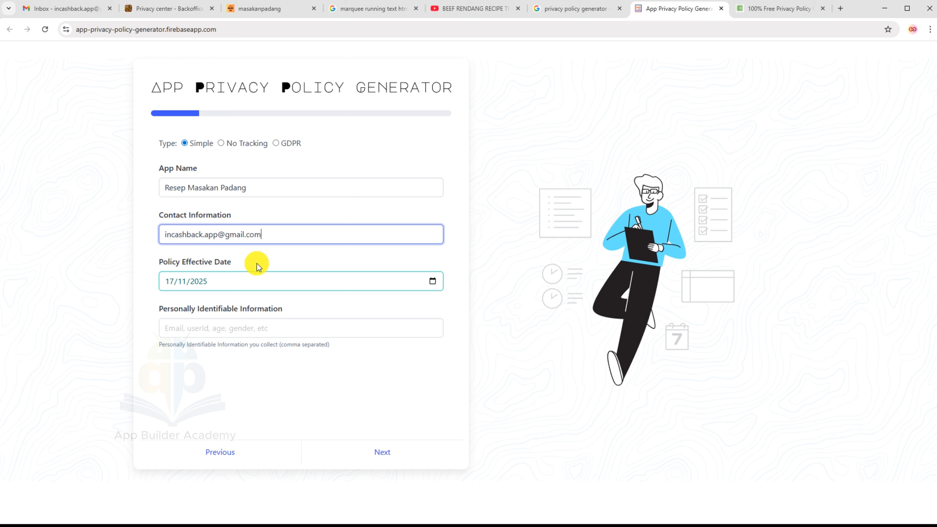
pyautogui.click(265, 275)
pyautogui.click(262, 328)
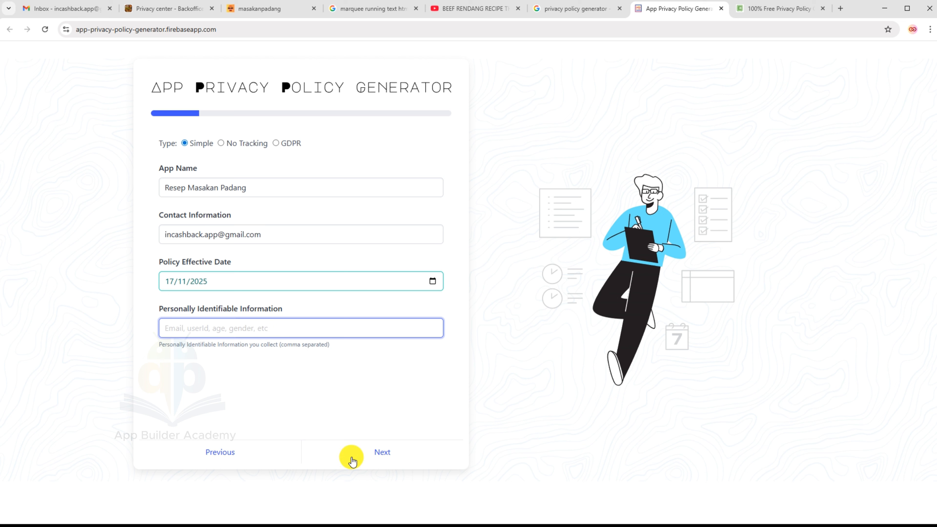
# Keep the app as Free on Android, owner type Individual, and enter the developer name.
pyautogui.click(385, 462)
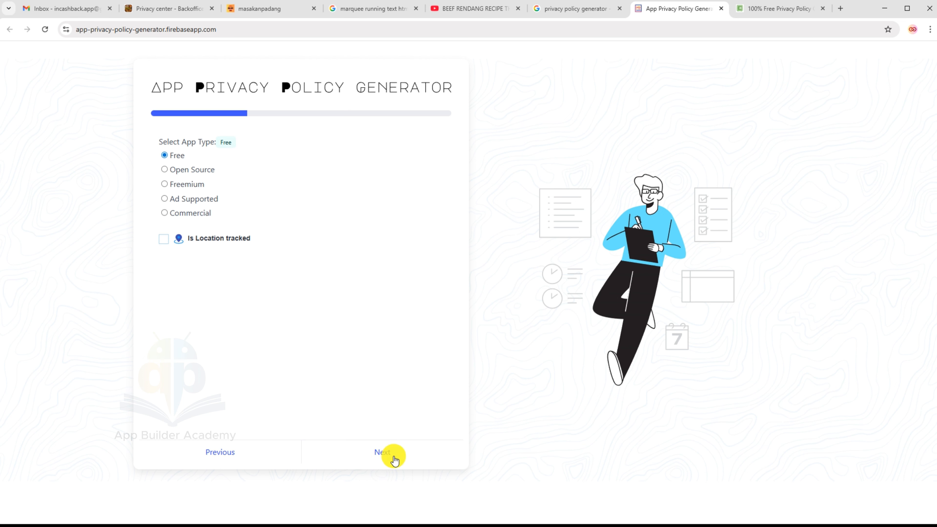
pyautogui.click(386, 453)
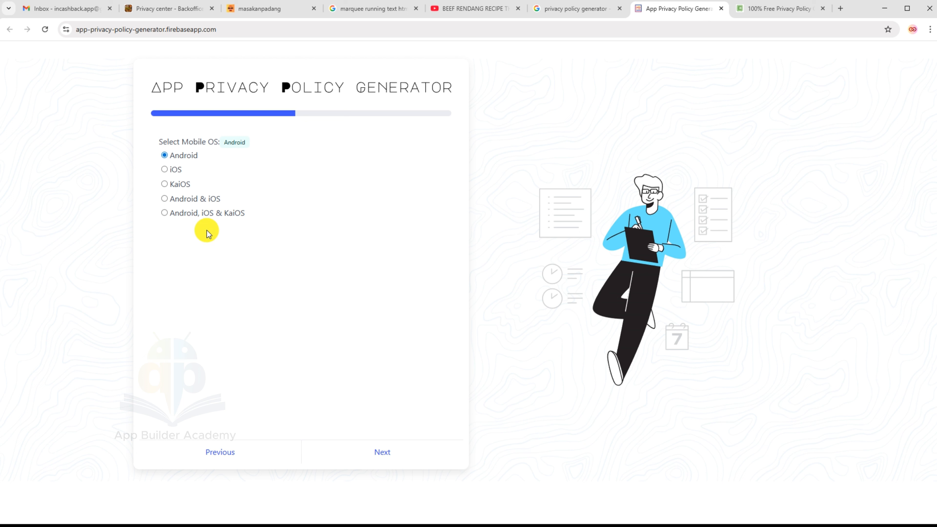
pyautogui.click(165, 170)
pyautogui.click(165, 156)
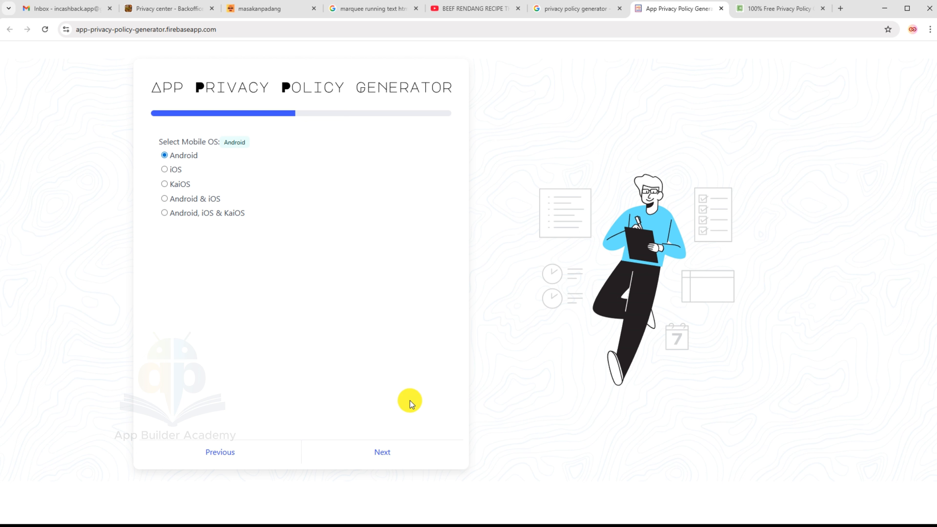
pyautogui.click(379, 453)
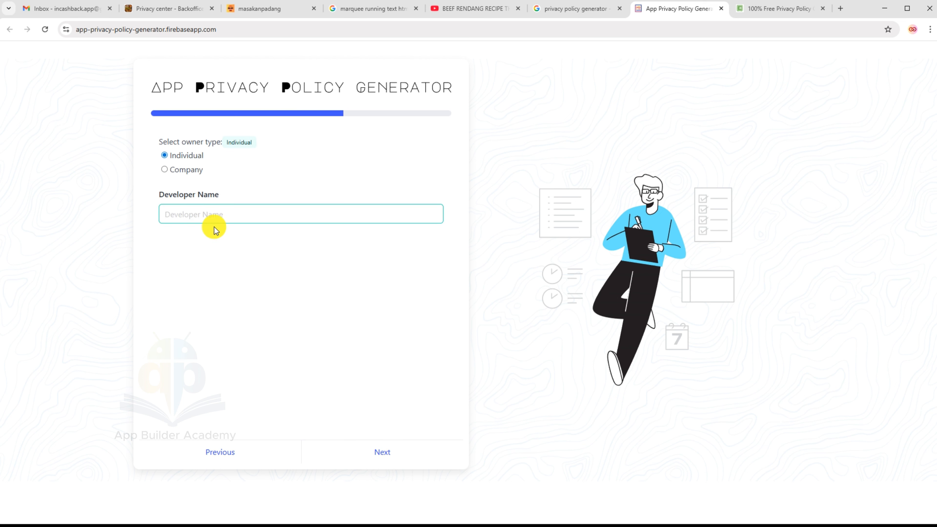
pyautogui.click(208, 217)
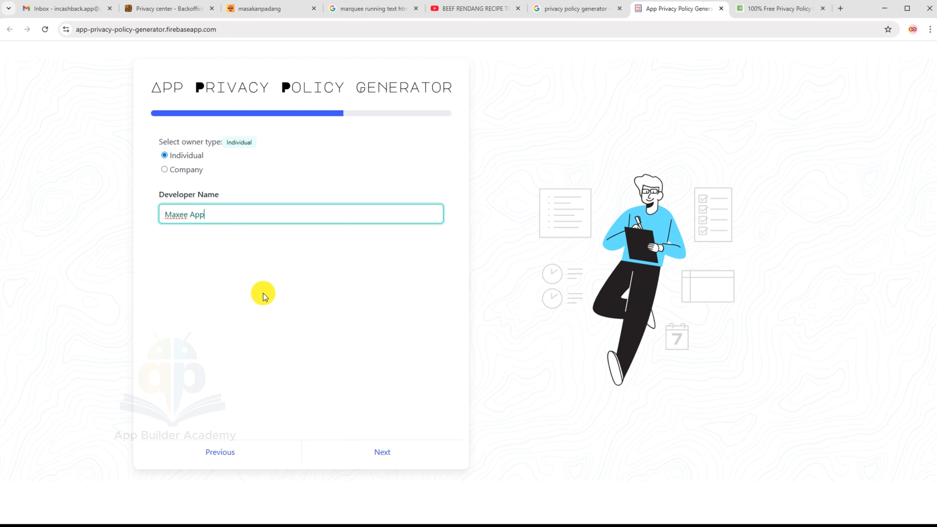
pyautogui.click(373, 452)
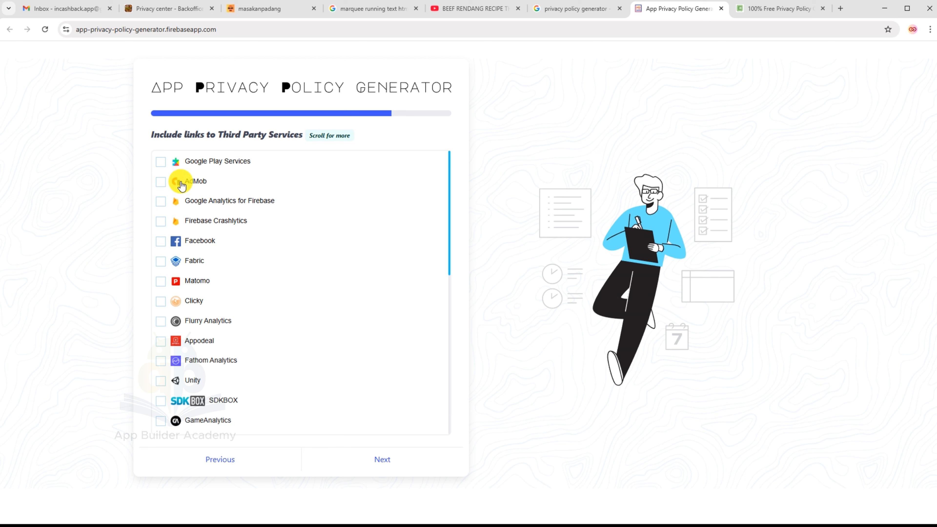
# Include AdMob, Google Play Services, Google Analytics for Firebase, Firebase Crashlytics and Facebook as third-party services.
pyautogui.click(161, 181)
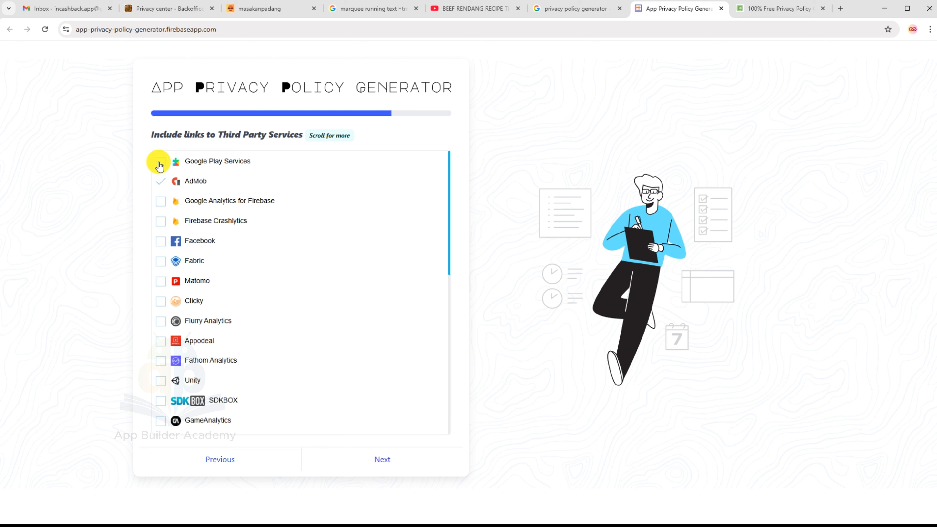
pyautogui.click(160, 163)
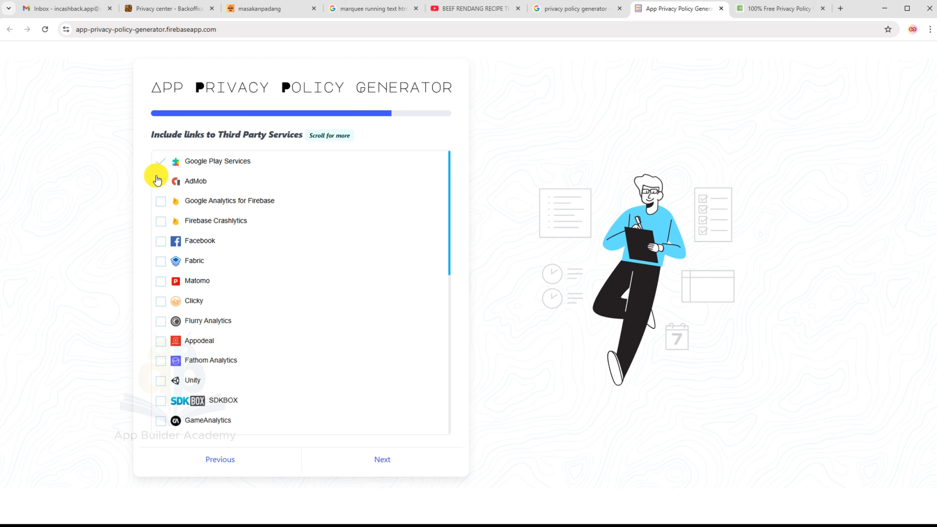
pyautogui.click(159, 201)
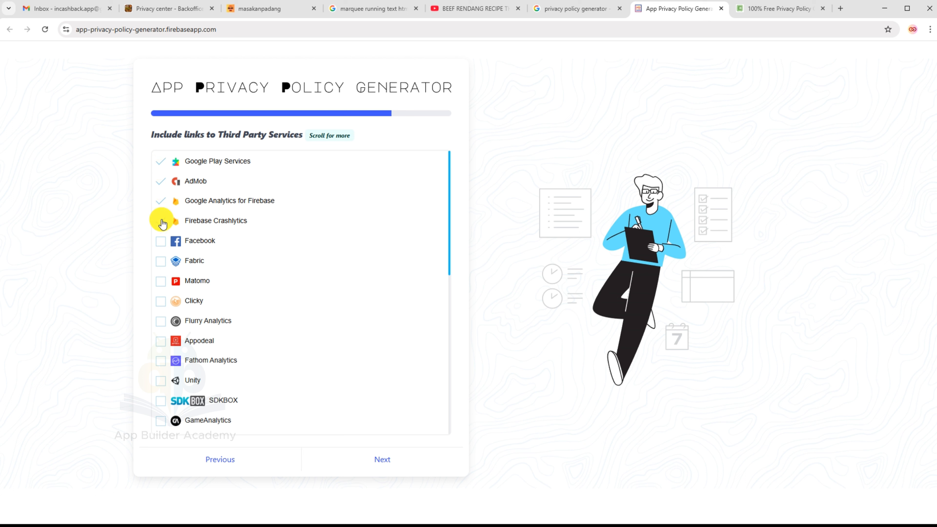
pyautogui.click(161, 222)
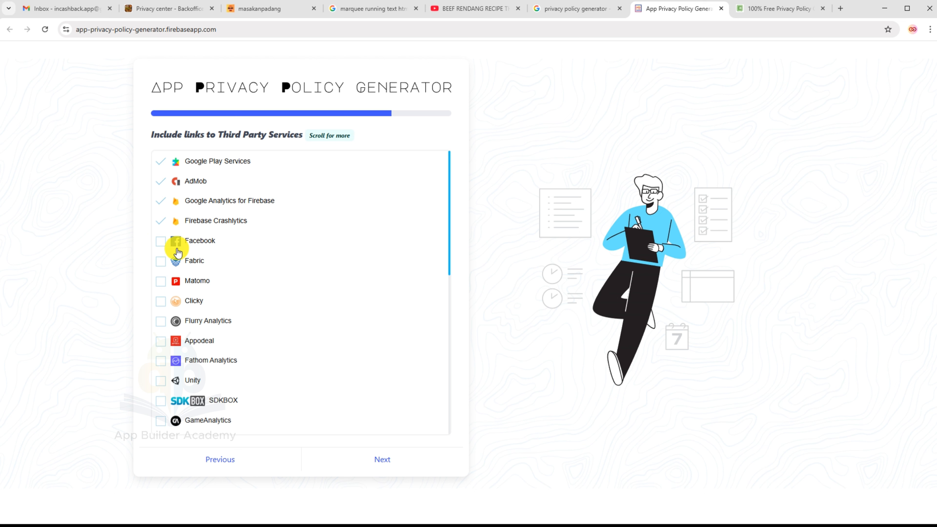
pyautogui.click(161, 246)
pyautogui.scroll(-10, 206, 276)
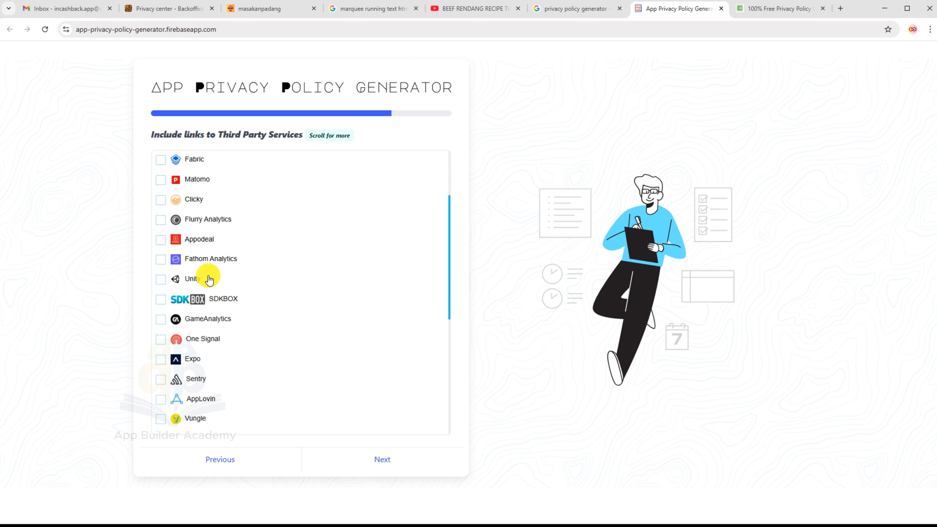
pyautogui.scroll(4, 210, 281)
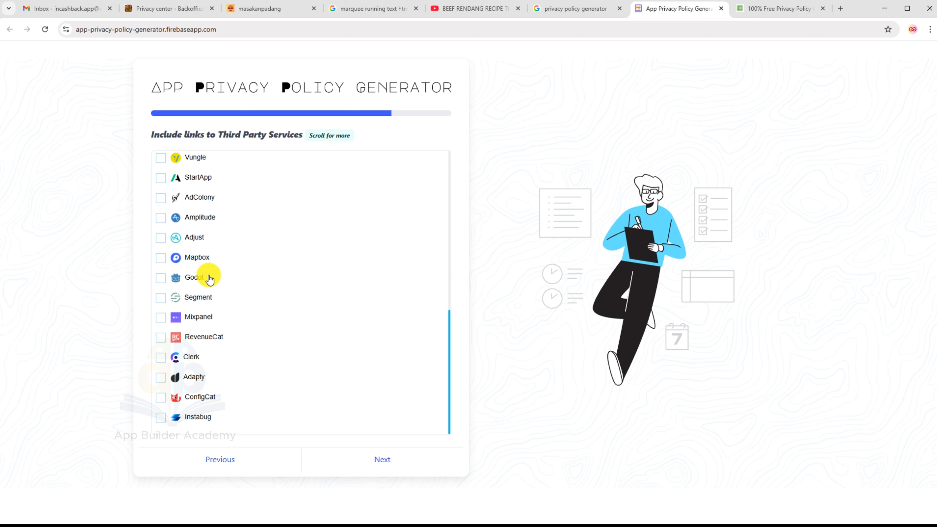
pyautogui.scroll(5, 209, 279)
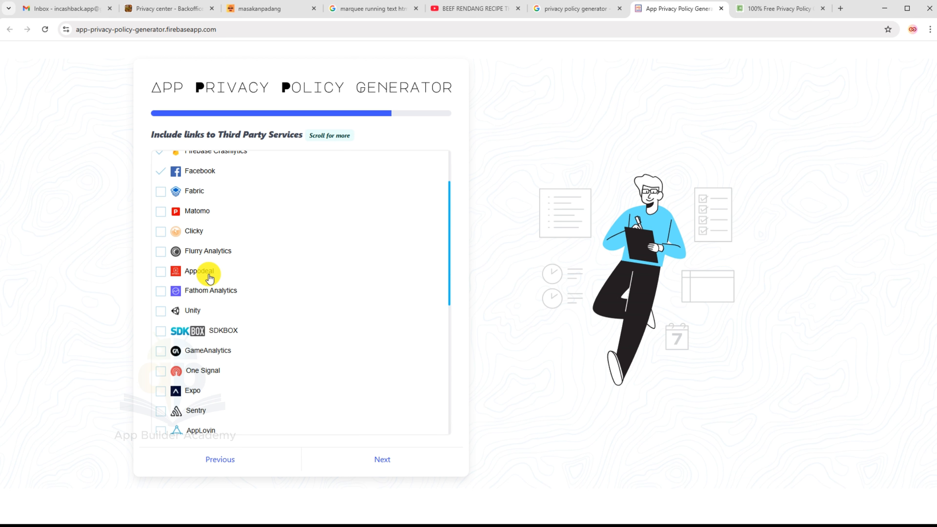
pyautogui.scroll(3, 206, 266)
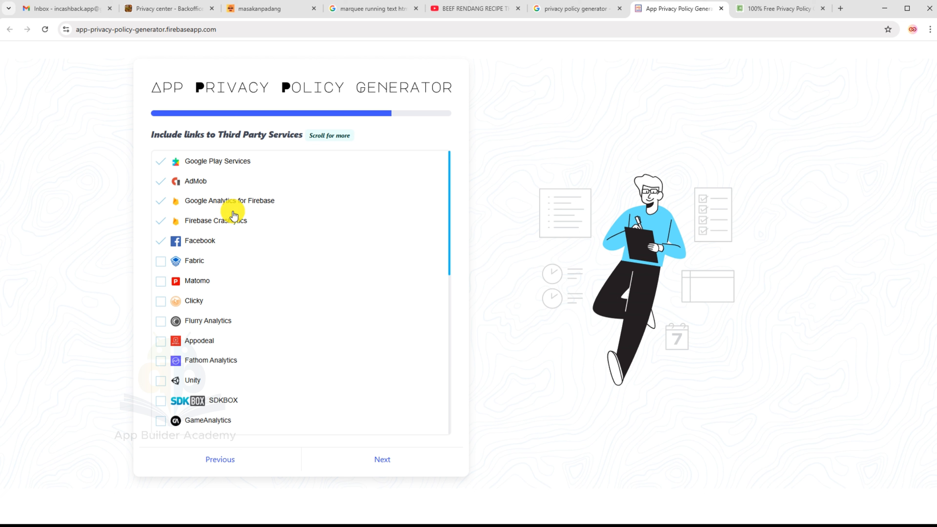
pyautogui.scroll(-1, 366, 369)
pyautogui.click(386, 459)
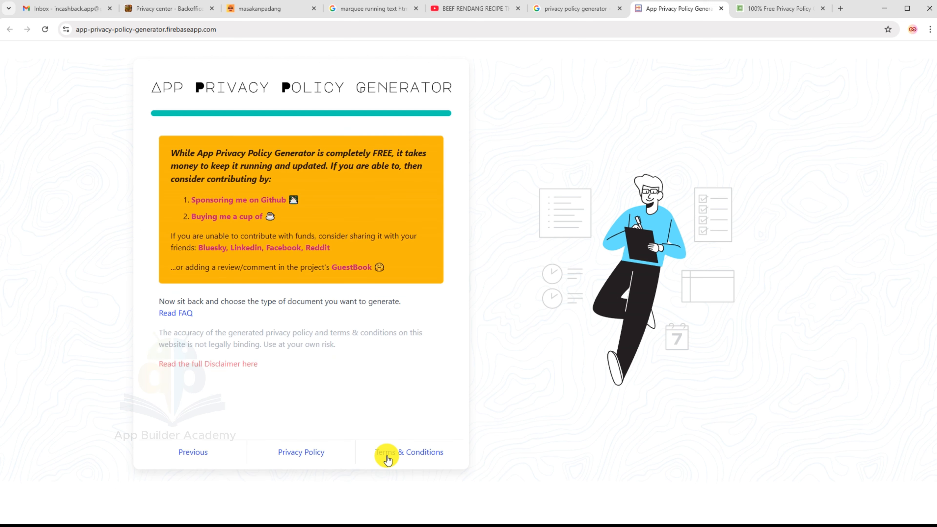
# Generate the Simple Privacy Policy and copy its full text.
pyautogui.click(303, 452)
pyautogui.scroll(-10, 395, 258)
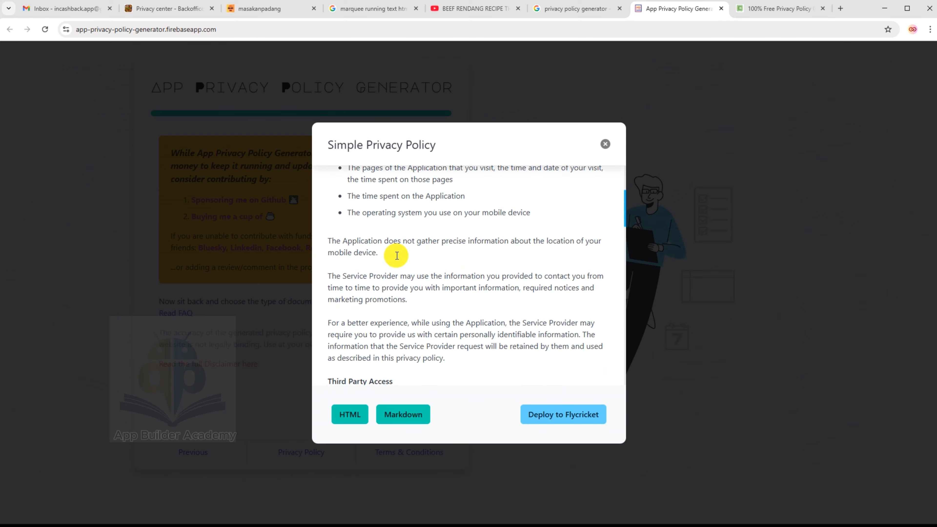
pyautogui.scroll(15, 395, 253)
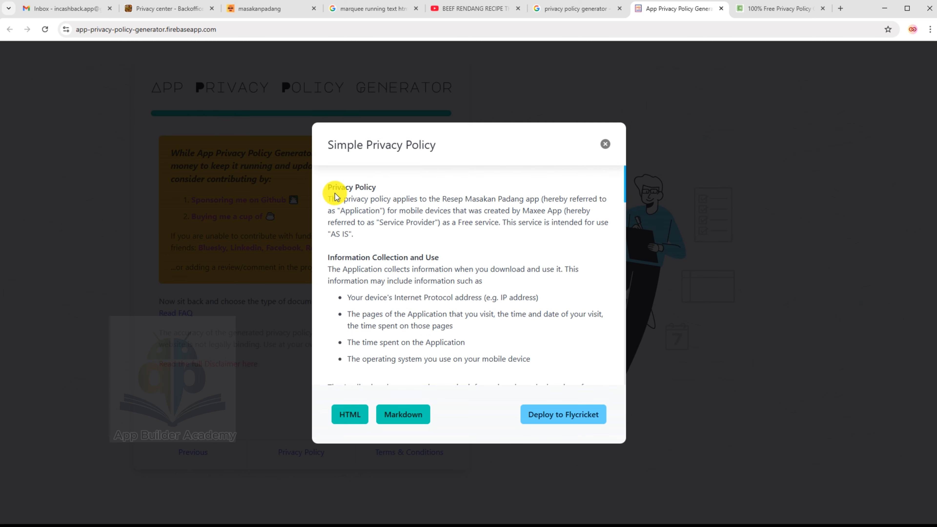
pyautogui.moveTo(330, 189); pyautogui.dragTo(602, 380)
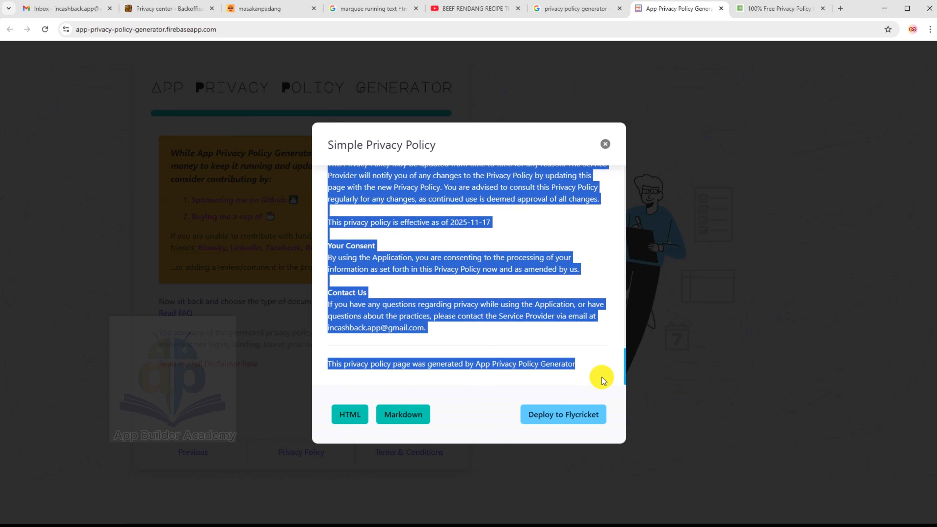
pyautogui.rightClick(472, 297)
pyautogui.click(466, 299)
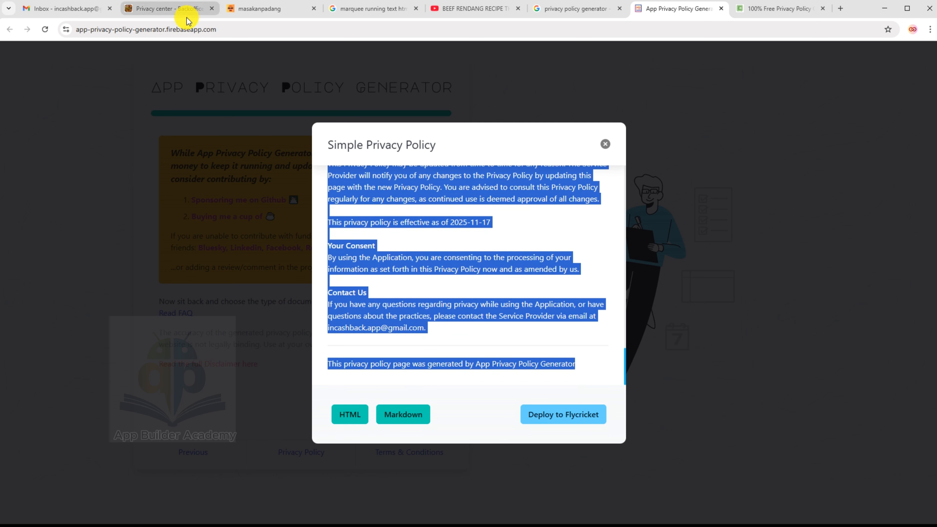
# Return to the GoodBarber Privacy center and select all text in the Privacy policy editor.
pyautogui.click(188, 9)
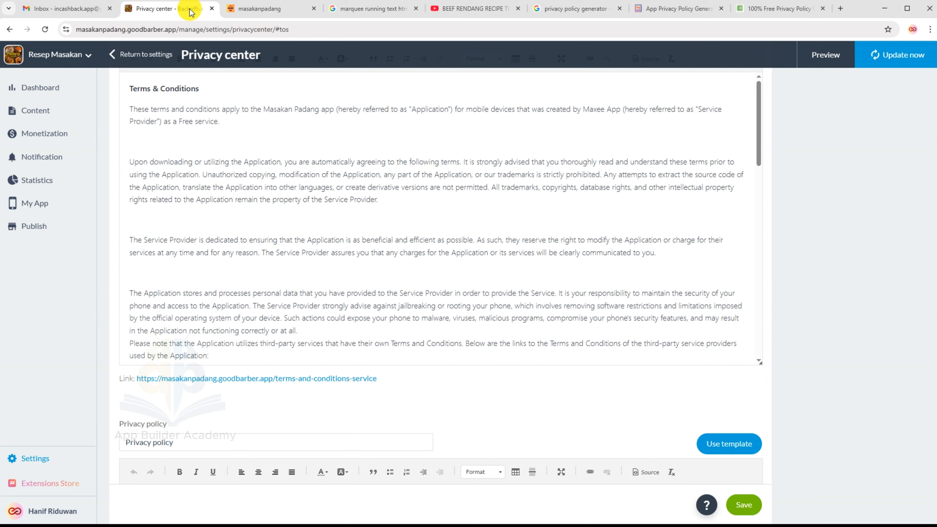
pyautogui.scroll(4, 224, 196)
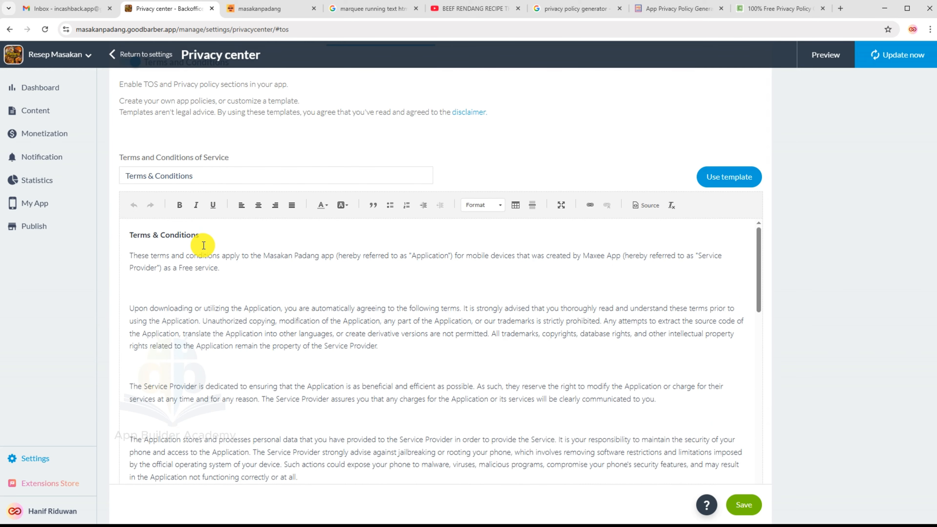
pyautogui.scroll(-15, 325, 341)
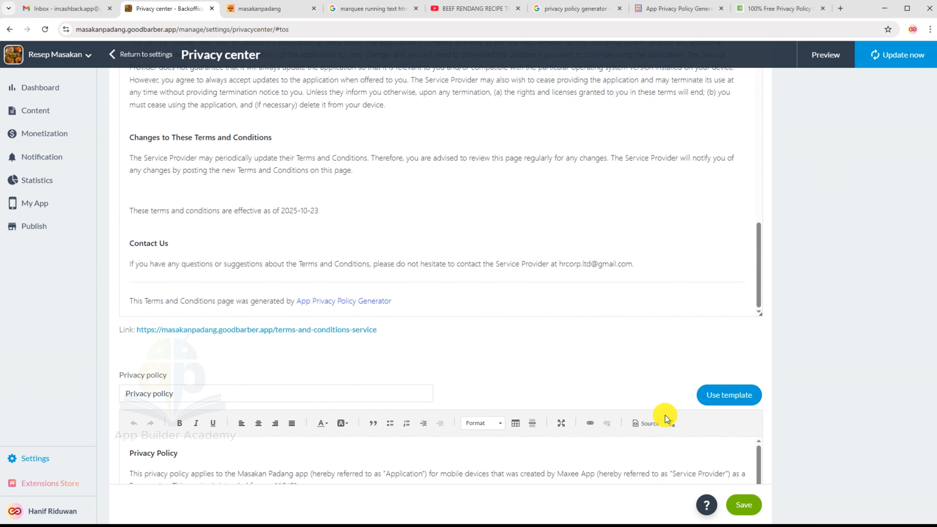
pyautogui.scroll(-5, 666, 418)
pyautogui.hotkey('ctrl', 'a')
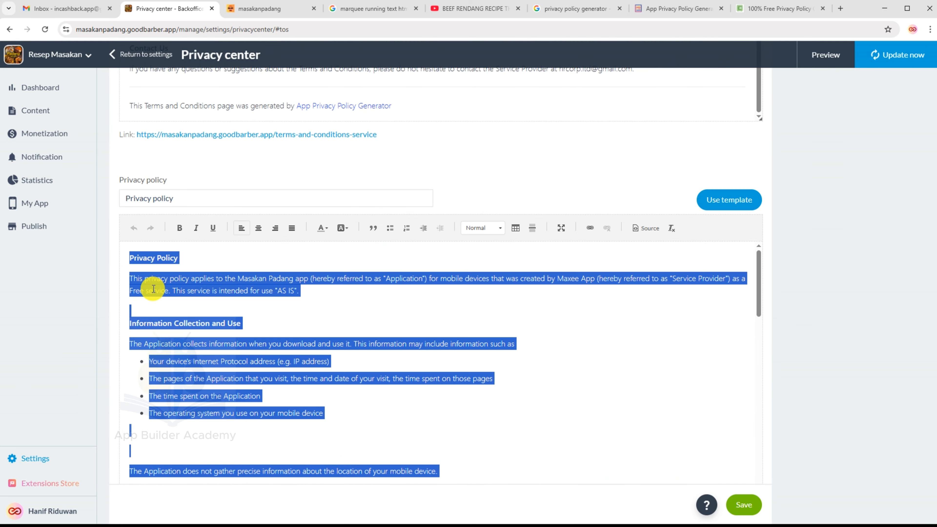
pyautogui.rightClick(182, 279)
# Paste the generated privacy policy over the old text via the Paste dialog, then return to the generator.
pyautogui.rightClick(181, 278)
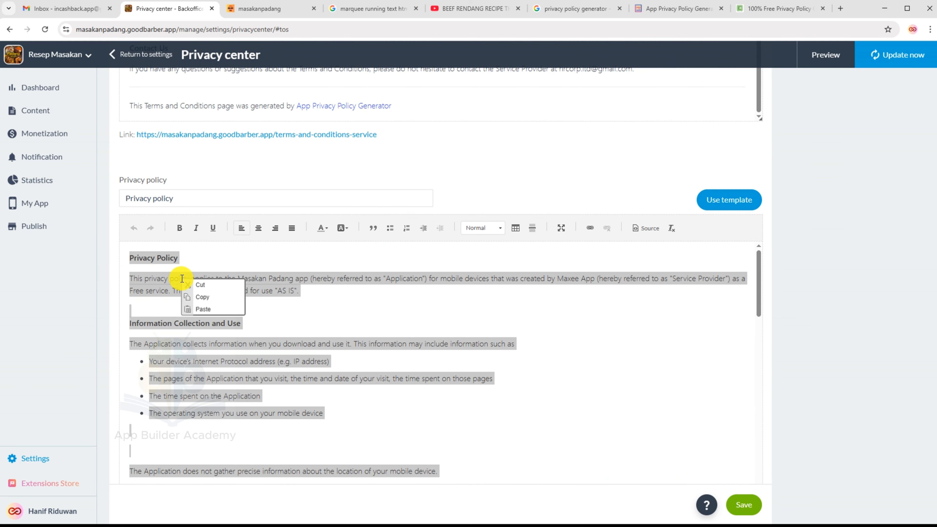
pyautogui.click(201, 310)
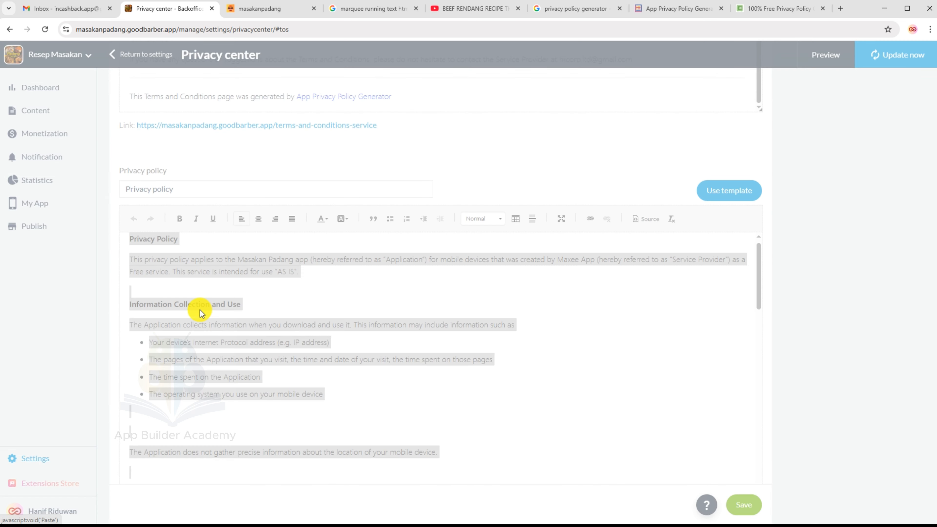
pyautogui.rightClick(426, 313)
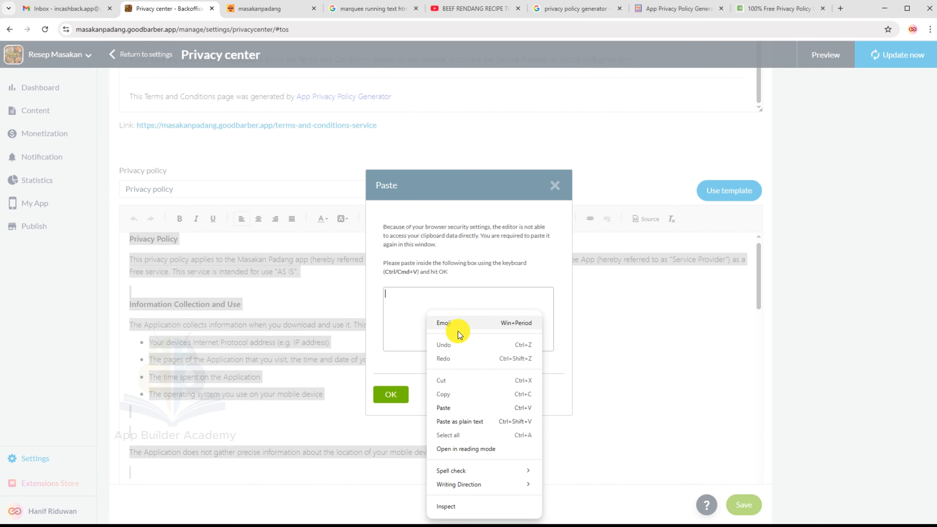
pyautogui.click(444, 407)
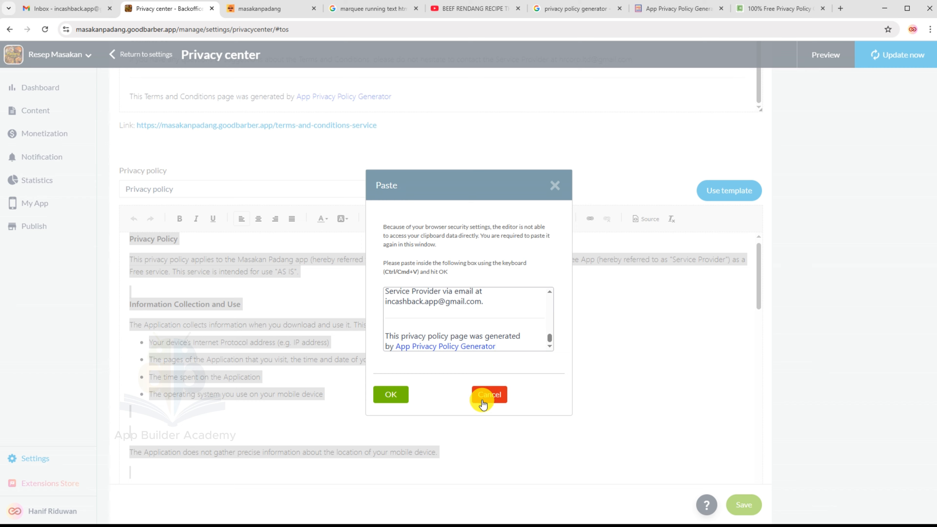
pyautogui.click(398, 397)
pyautogui.scroll(15, 402, 369)
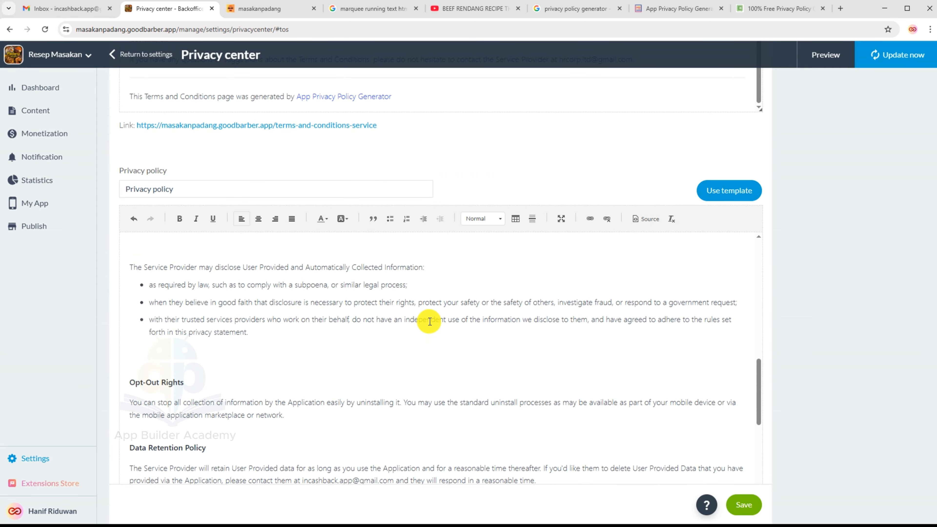
pyautogui.click(655, 9)
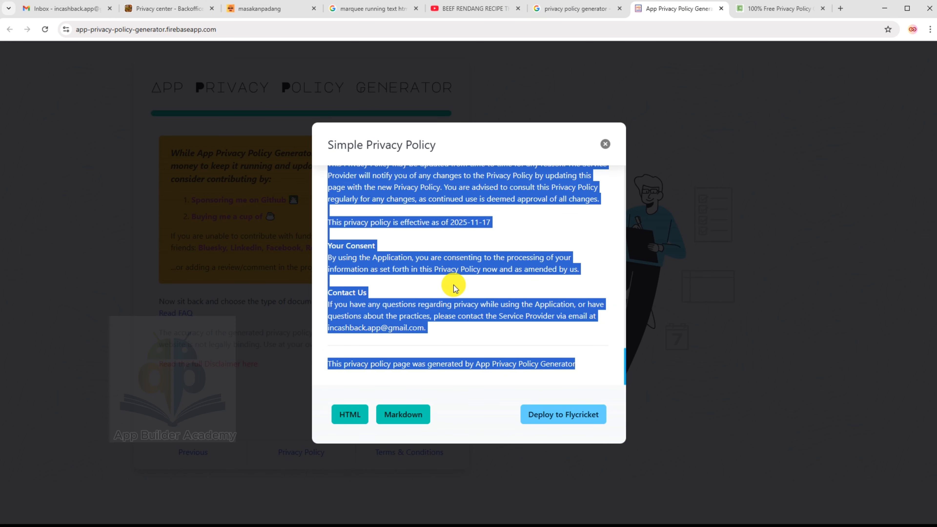
# Close the Simple Privacy Policy preview and open the generated Terms & Conditions for Resep Masakan Padang.
pyautogui.click(606, 145)
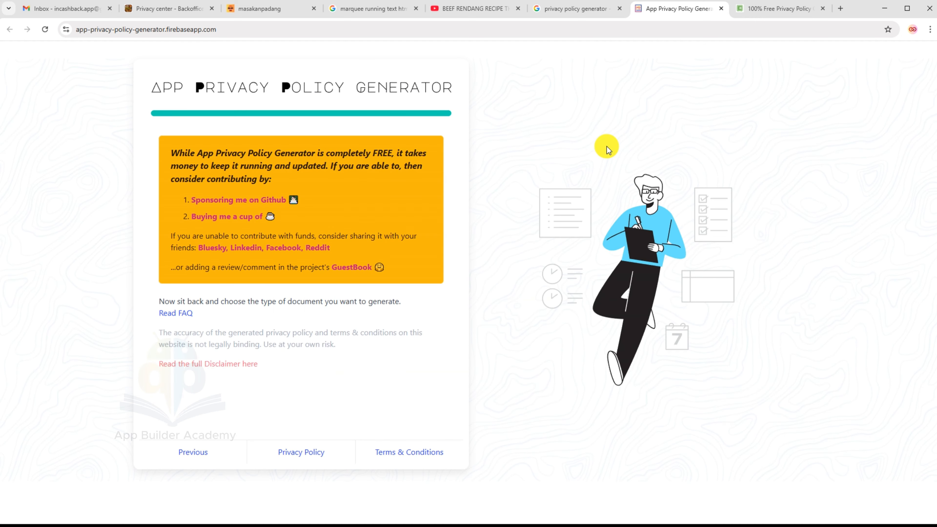
pyautogui.click(404, 458)
pyautogui.scroll(-3, 415, 340)
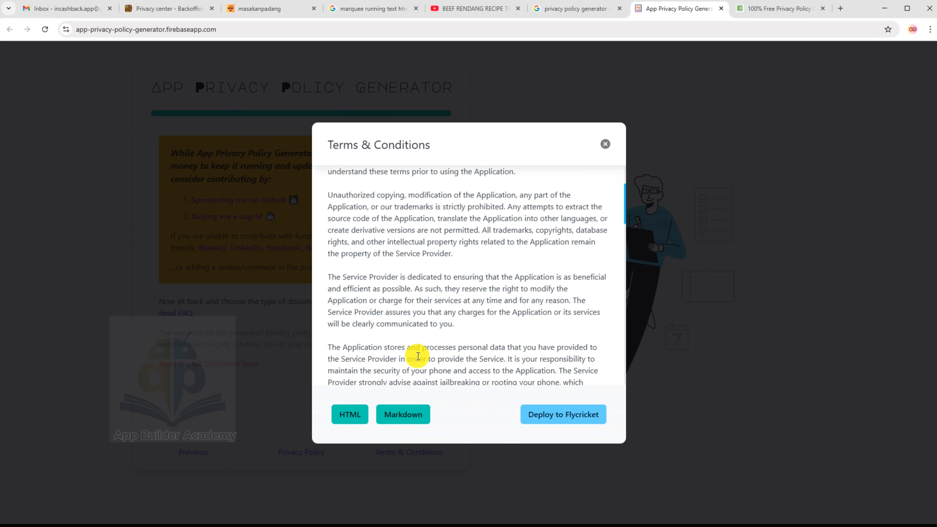
pyautogui.scroll(3, 420, 347)
# Copy the entire Terms & Conditions text and go back to GoodBarber's Privacy center.
pyautogui.hotkey('ctrl', 'a')
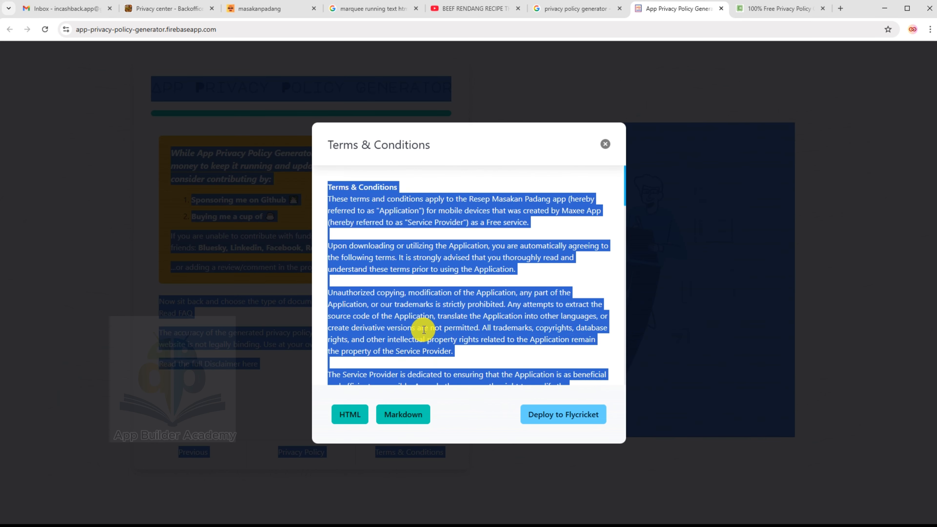
pyautogui.rightClick(441, 327)
pyautogui.click(453, 336)
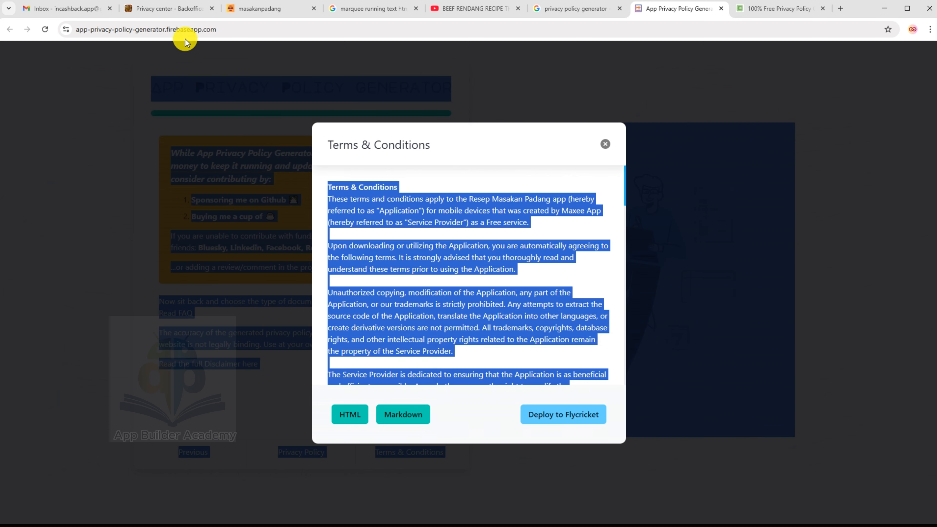
pyautogui.click(162, 8)
# Check the Terms & Conditions text in the Privacy center, save the settings, and go to My App.
pyautogui.scroll(10, 209, 201)
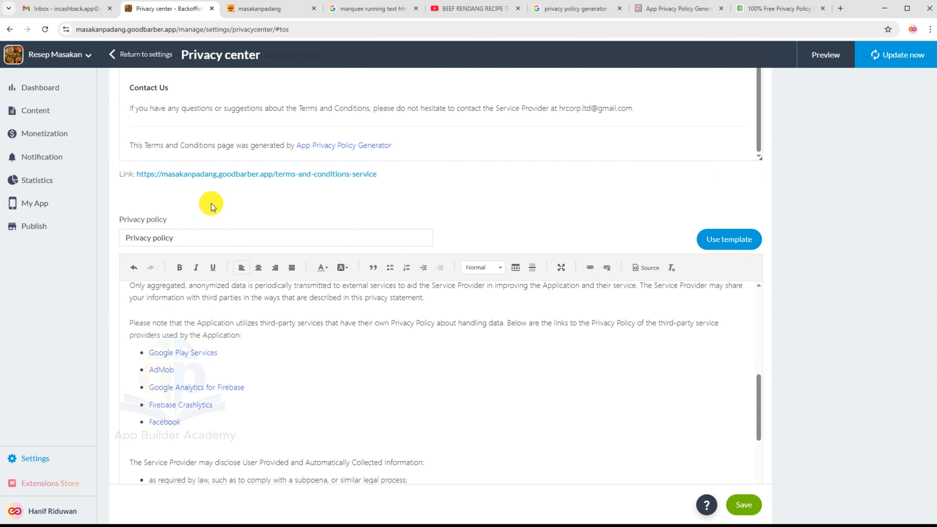
pyautogui.scroll(10, 721, 185)
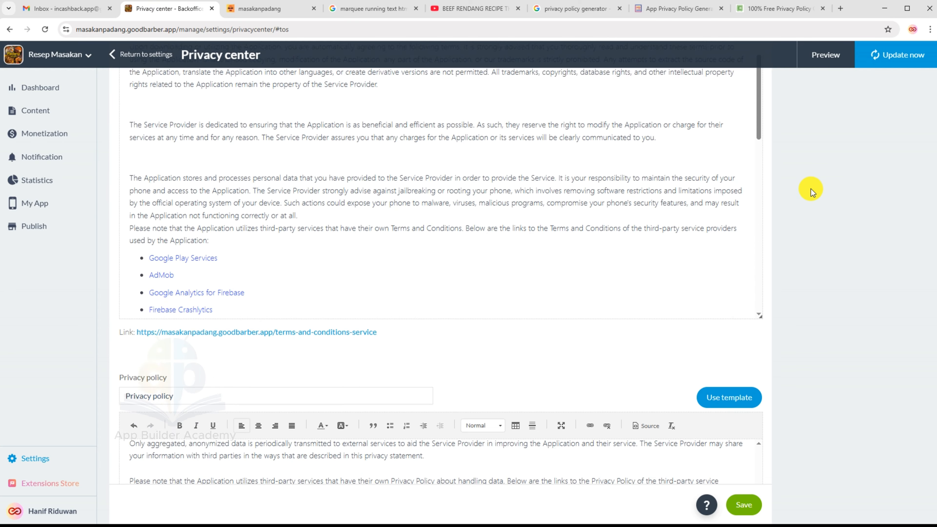
pyautogui.click(240, 173)
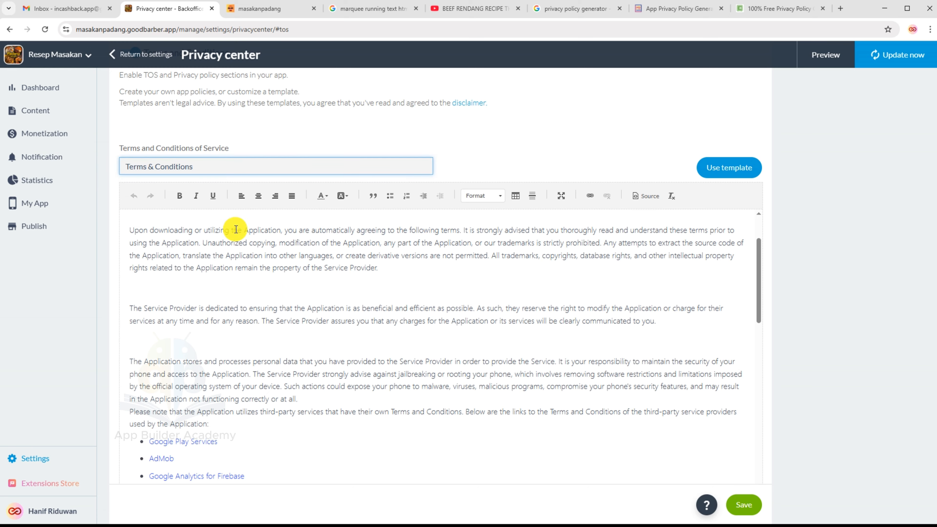
pyautogui.scroll(2, 240, 240)
pyautogui.scroll(-15, 241, 246)
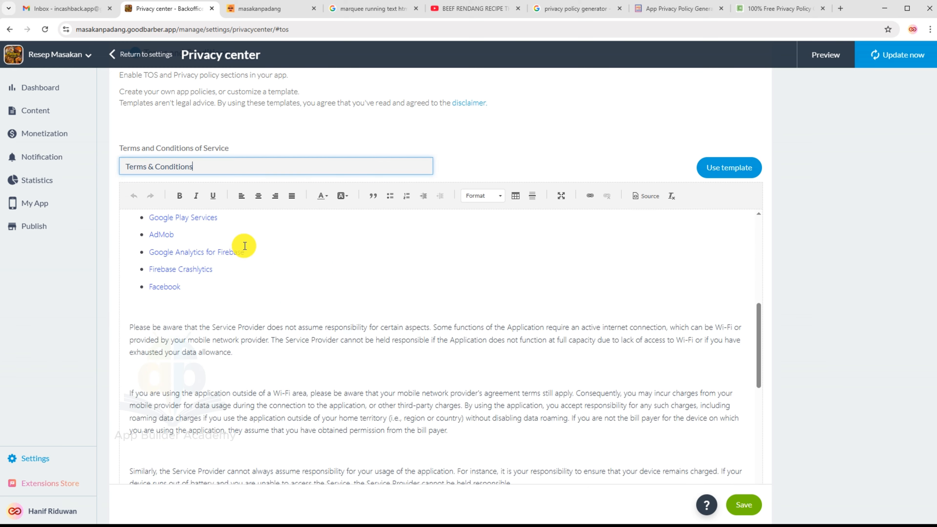
pyautogui.scroll(-5, 710, 338)
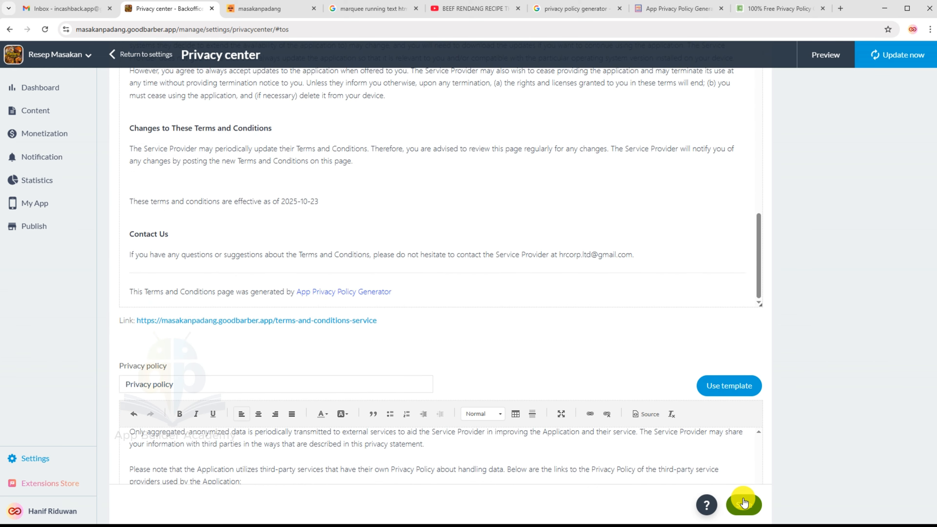
pyautogui.click(742, 502)
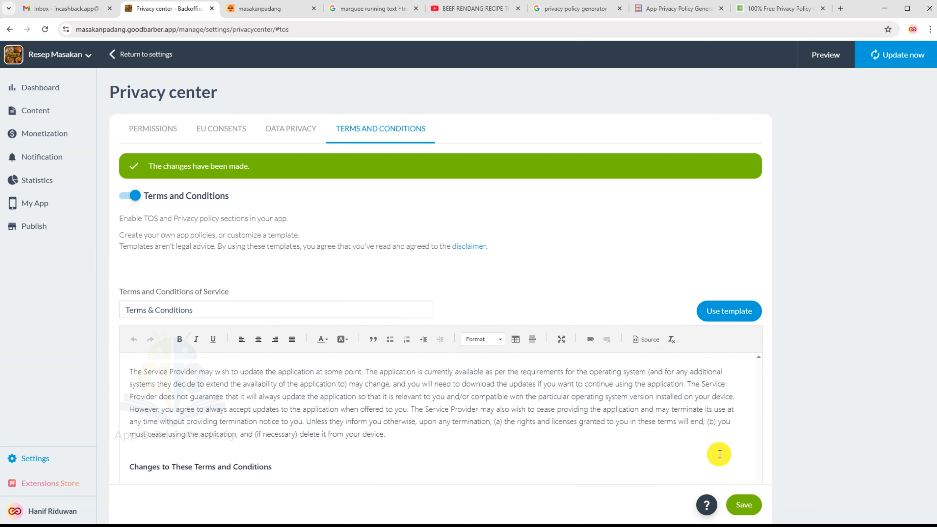
pyautogui.click(35, 203)
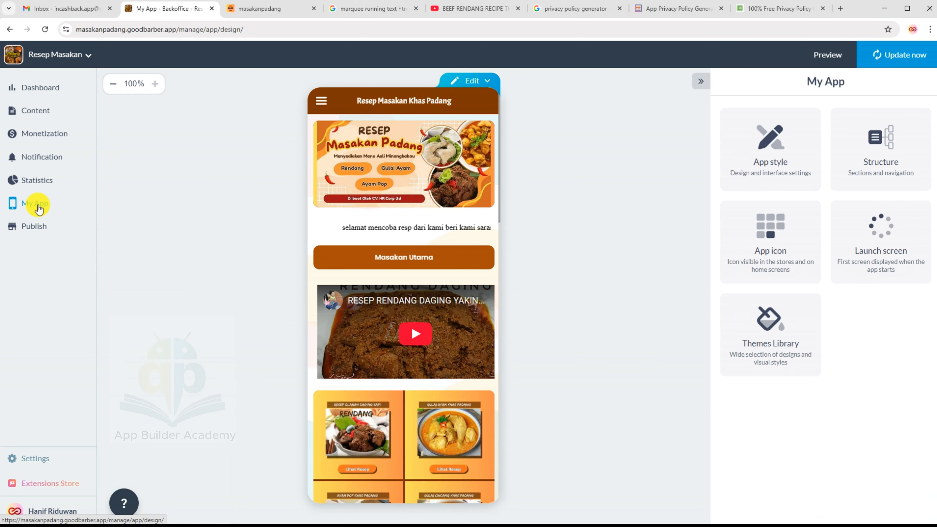
# Go through Publish > PWA to the PWA publication page showing the app online.
pyautogui.click(35, 226)
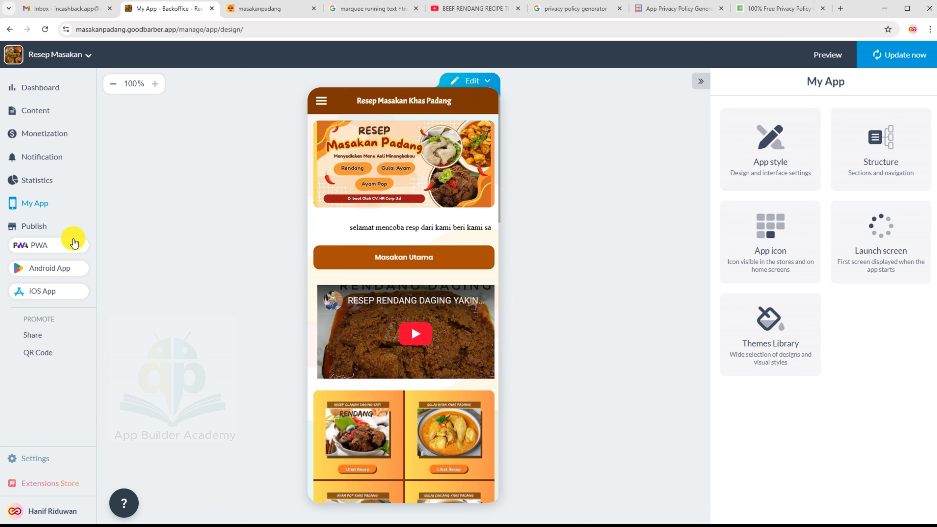
pyautogui.click(66, 245)
pyautogui.click(35, 300)
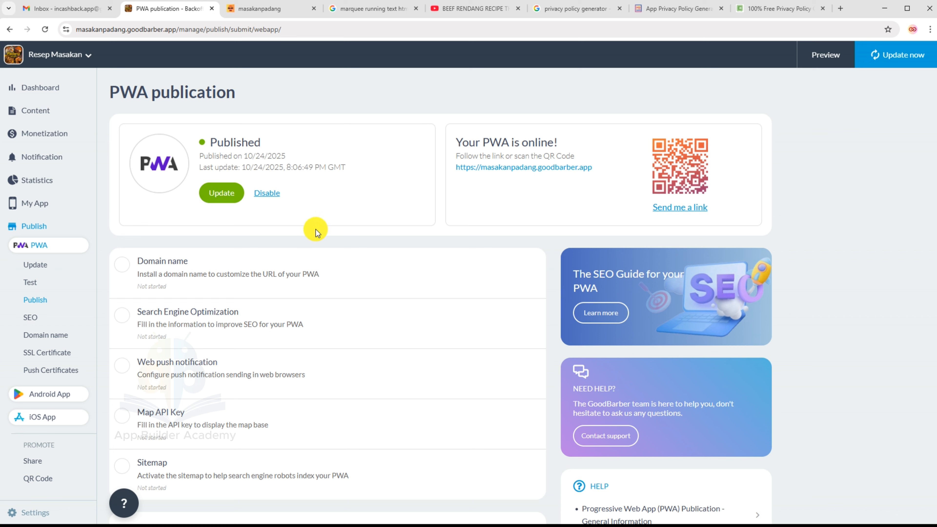
# Start installing a custom domain for the PWA and inspect the goodbarber.app web address.
pyautogui.moveTo(162, 269)
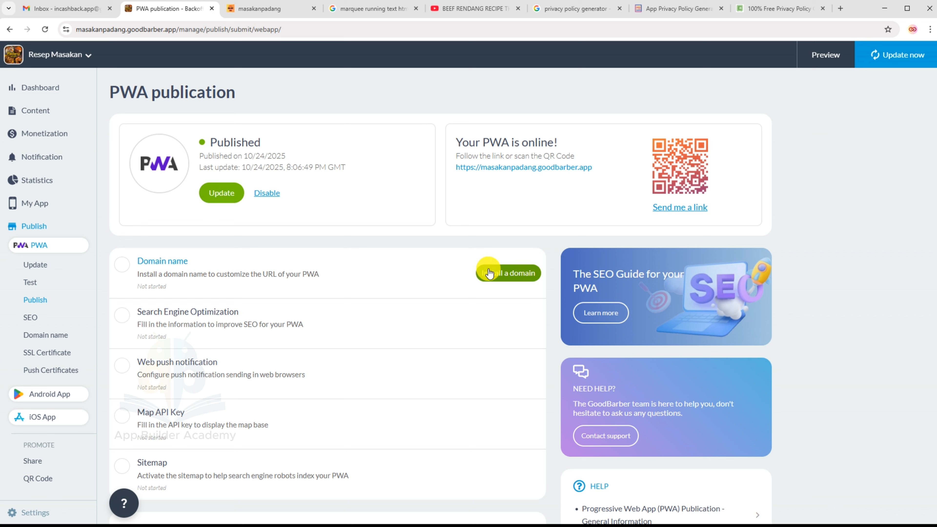
pyautogui.click(506, 274)
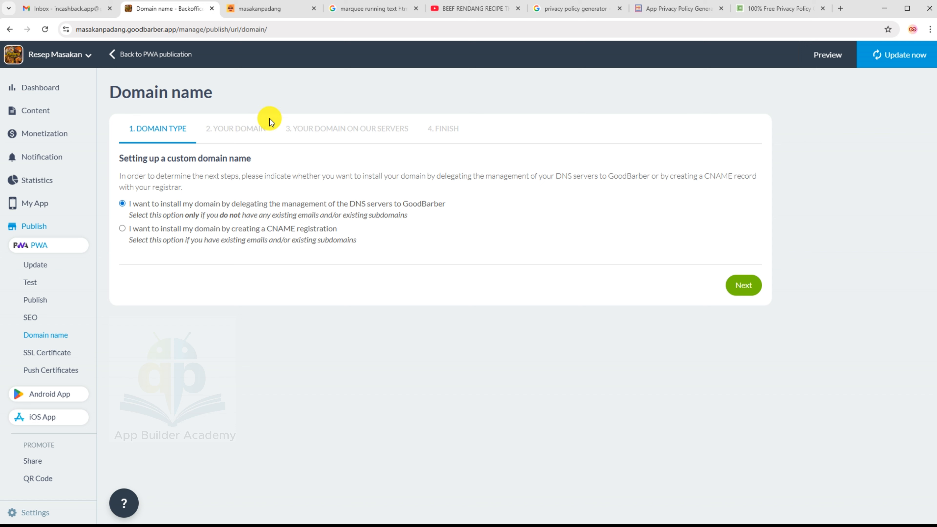
pyautogui.click(77, 29)
pyautogui.moveTo(77, 29); pyautogui.dragTo(178, 32)
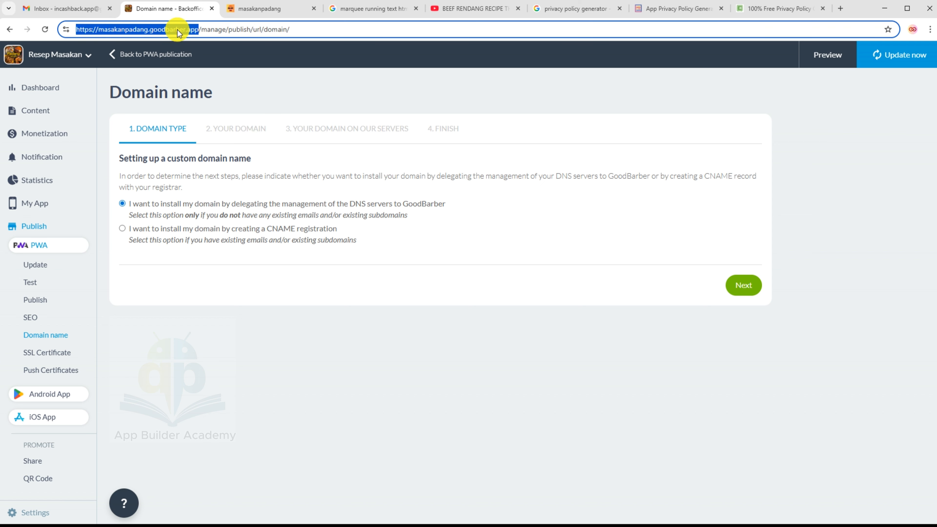
pyautogui.click(135, 29)
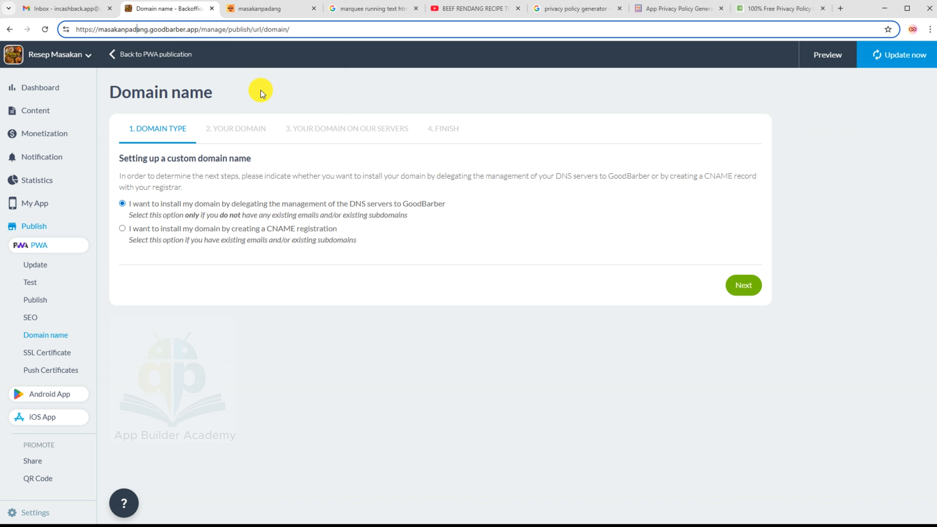
pyautogui.moveTo(198, 29); pyautogui.dragTo(145, 30)
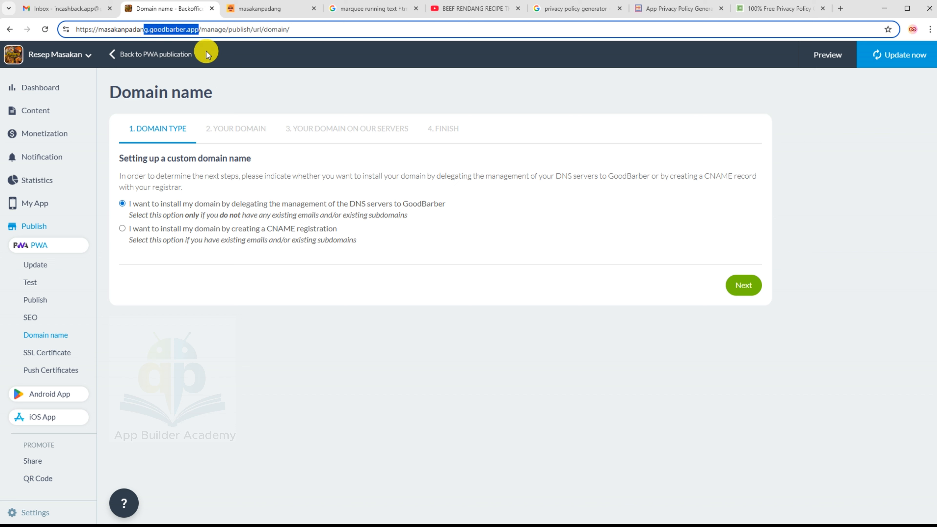
pyautogui.click(286, 78)
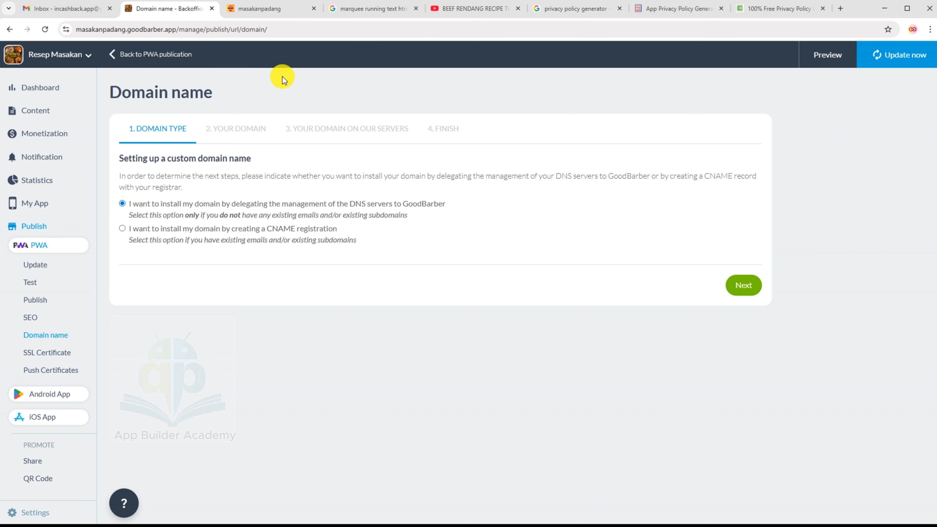